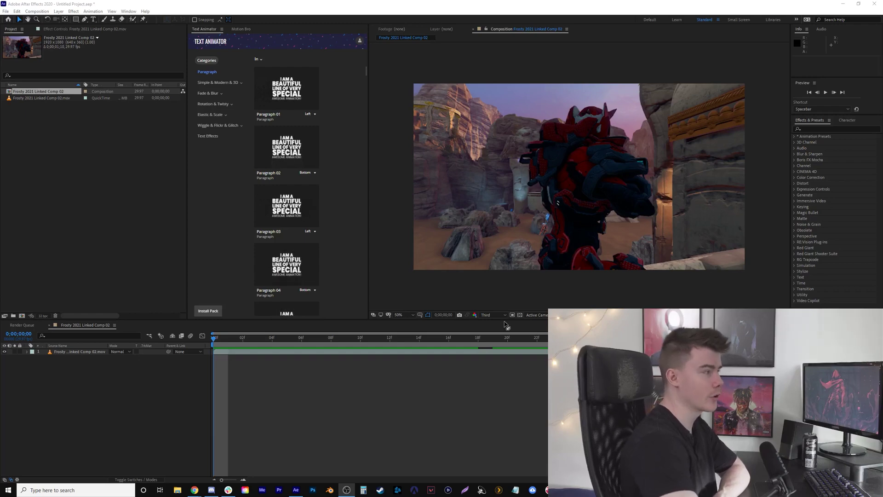
# Step: Play back the Frosty 2021 Linked Comp 02 footage to review the clip
pyautogui.press('space')
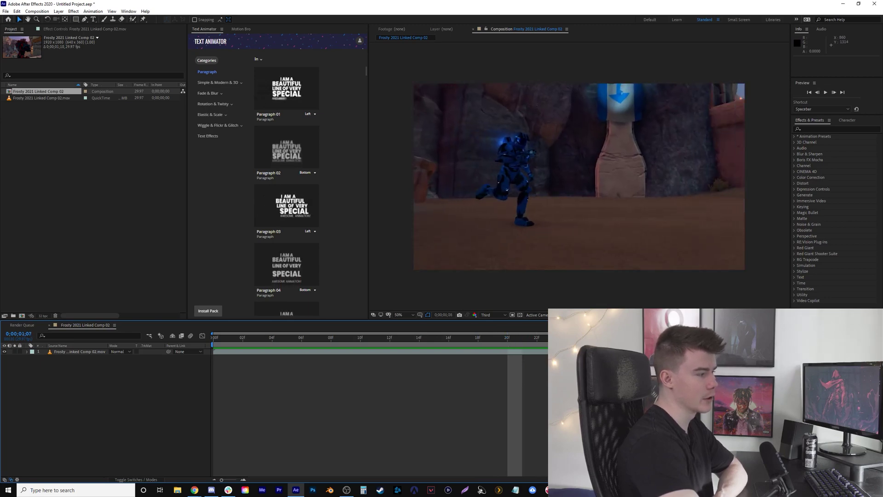
pyautogui.press('space')
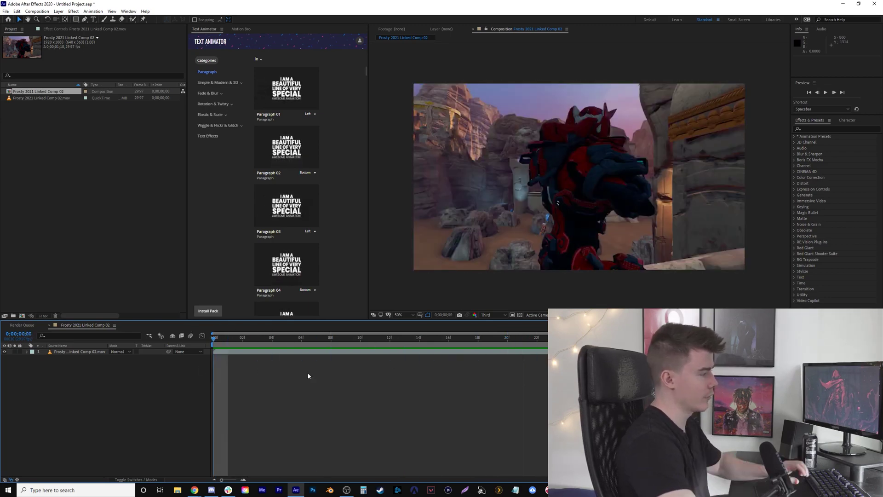
pyautogui.press('space')
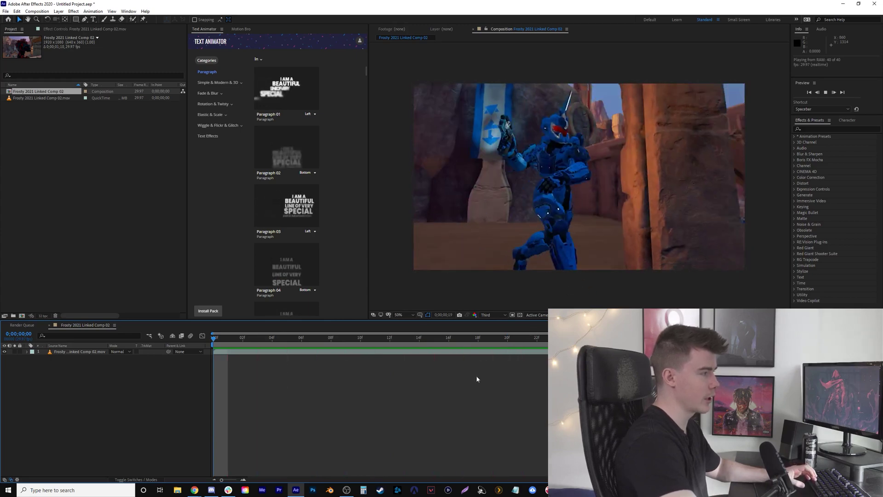
pyautogui.press('space')
pyautogui.press('space')
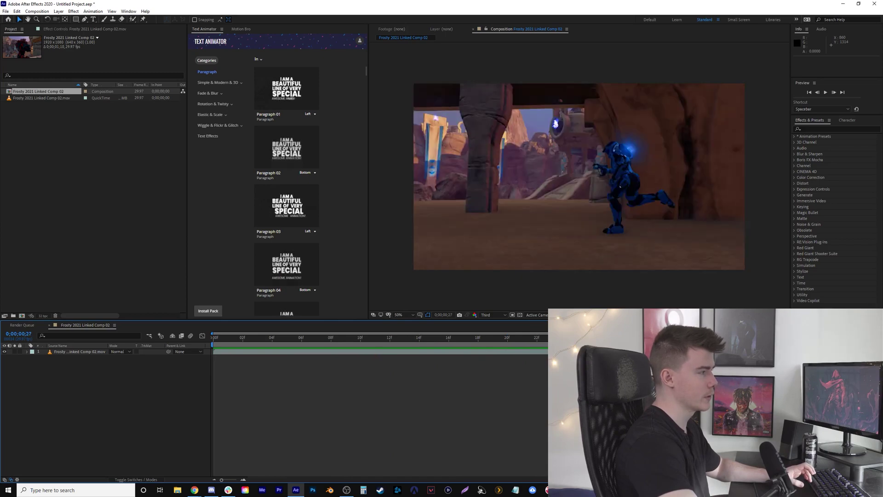
# Step: Duplicate the footage layer at 0;00;00;29 so that the copy starts at that frame
pyautogui.click(80, 351)
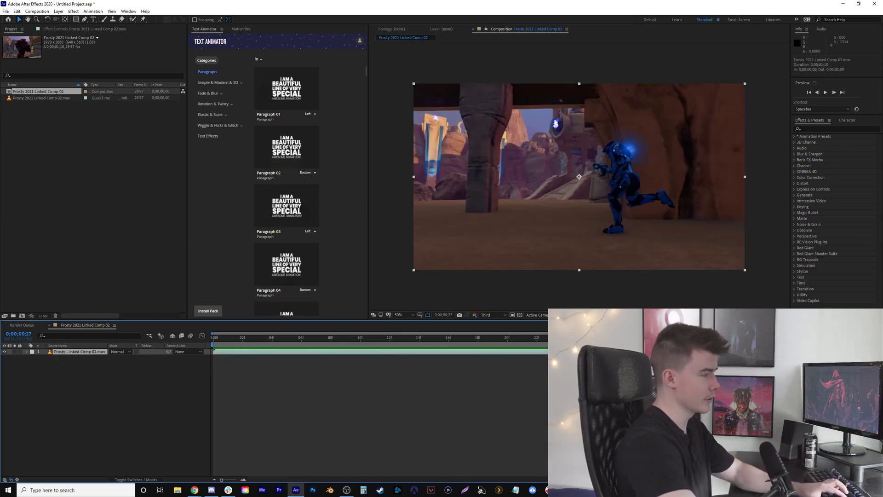
pyautogui.press('pagedown')
pyautogui.press('pagedown')
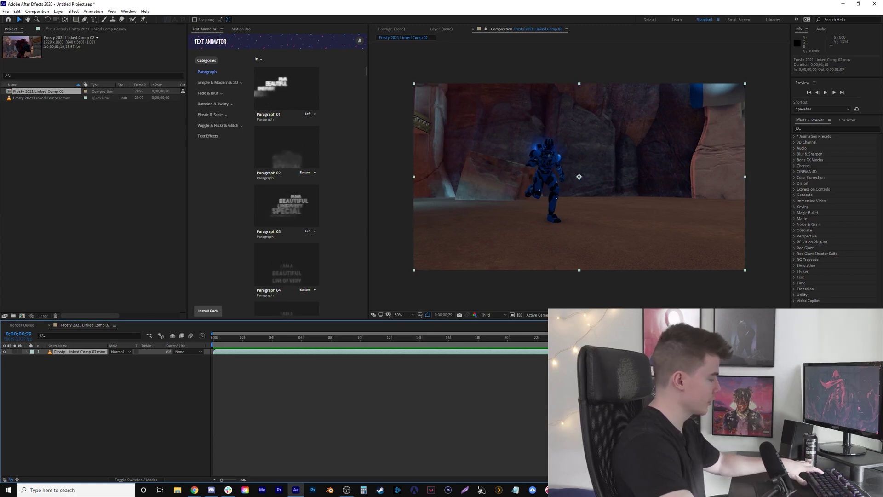
pyautogui.hotkey('ctrl', 'd')
# Step: Find the 3D Camera Tracker effect, apply it to the upper footage layer, and set the preview resolution to Full
pyautogui.click(816, 129)
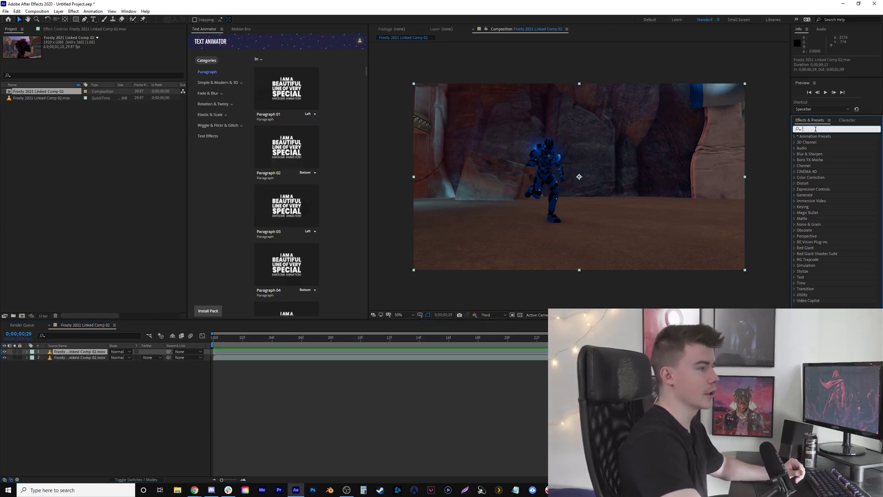
pyautogui.write('came')
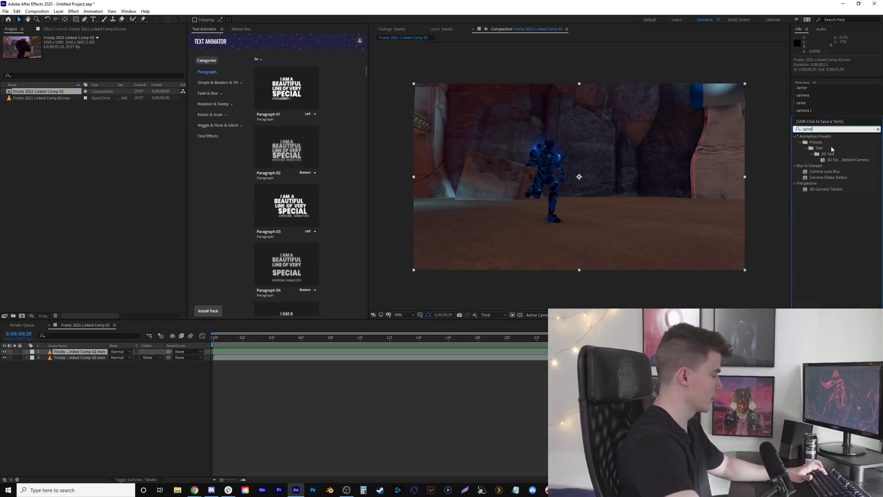
pyautogui.moveTo(803, 188); pyautogui.dragTo(579, 177)
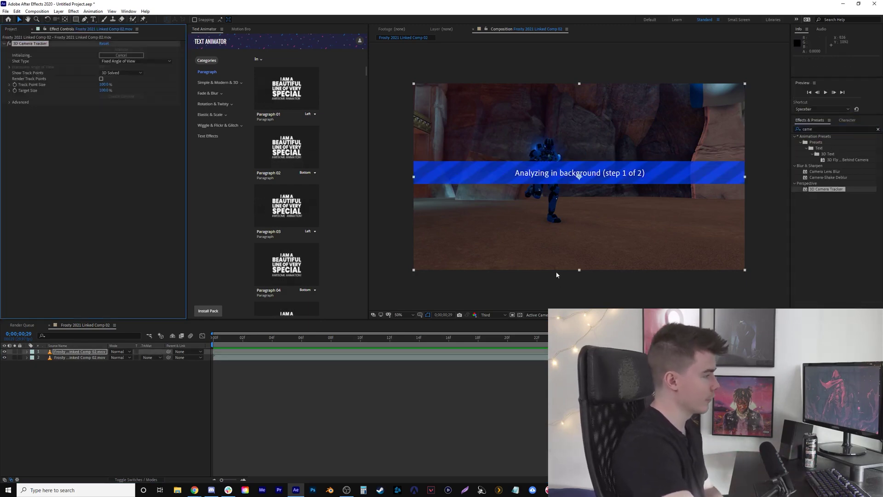
pyautogui.click(488, 314)
pyautogui.click(491, 331)
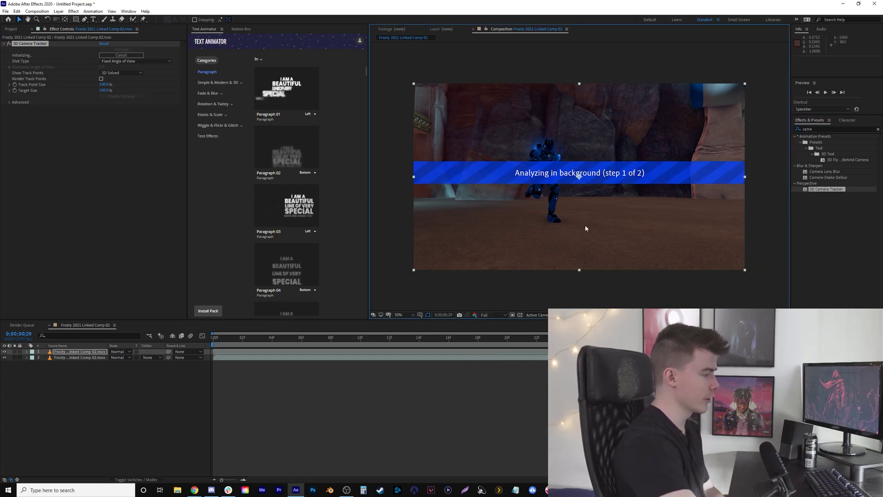
# Step: Switch to Chrome to view the AE2Blend page on Blender Market, and play back the tracked footage in After Effects
pyautogui.moveTo(195, 491)
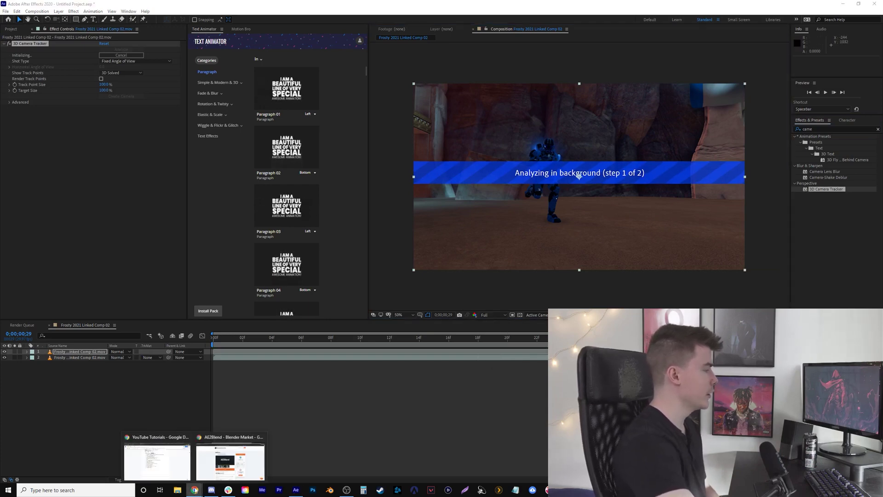
pyautogui.click(231, 460)
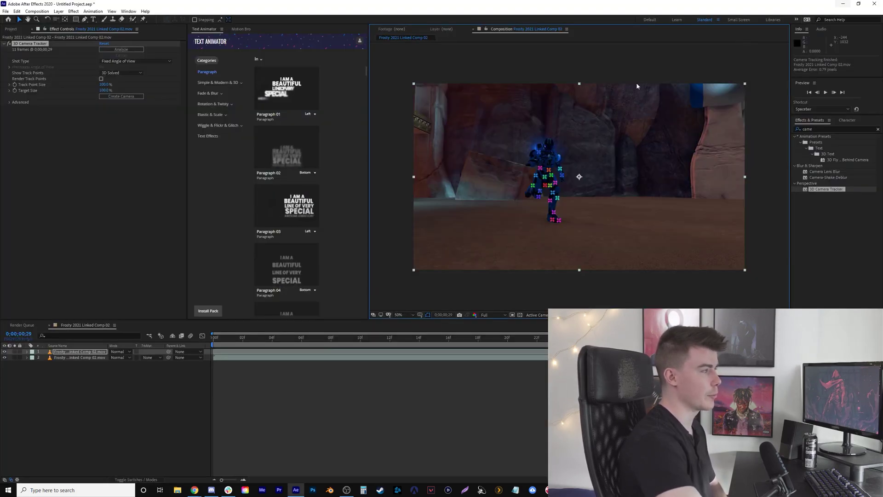
pyautogui.click(843, 4)
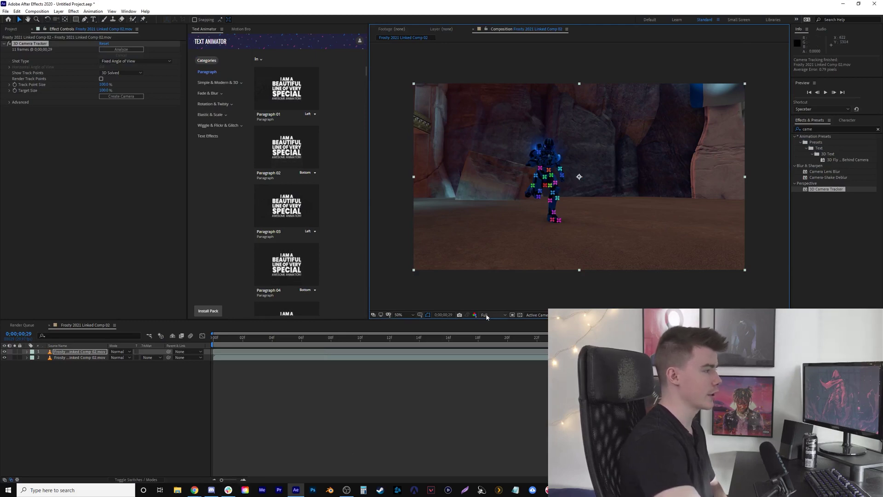
pyautogui.press('space')
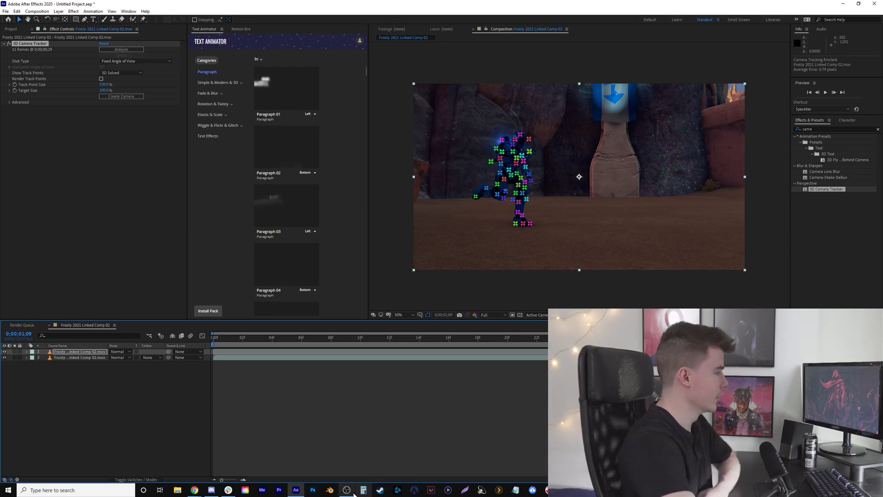
# Step: Switch to Blender, dismiss the splash screen and expose the full AE2Blend options beside the viewport
pyautogui.click(327, 490)
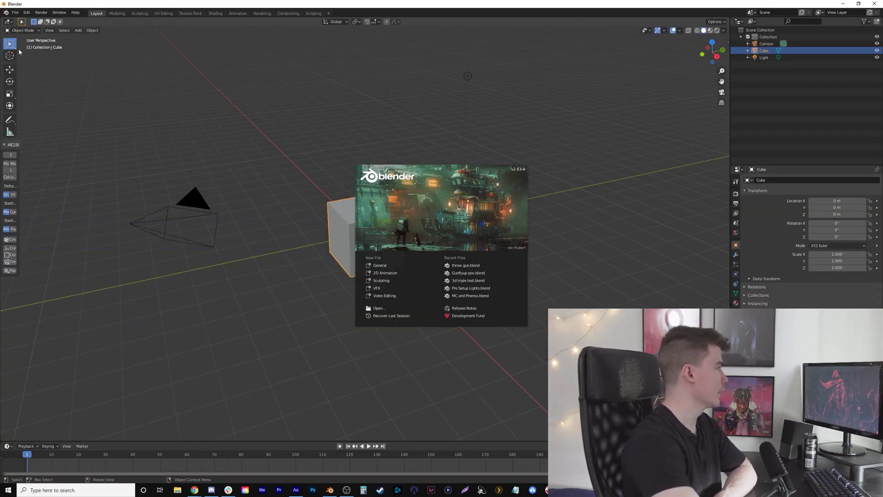
pyautogui.click(495, 205)
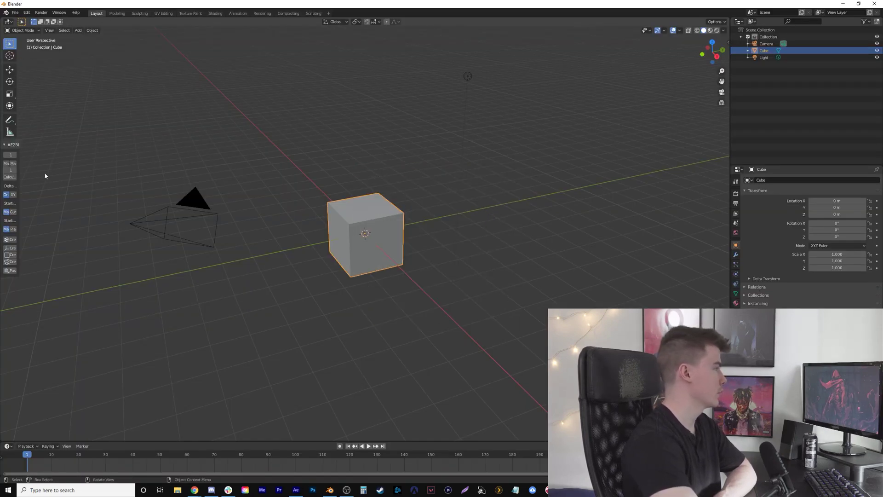
pyautogui.moveTo(20, 173); pyautogui.dragTo(54, 170)
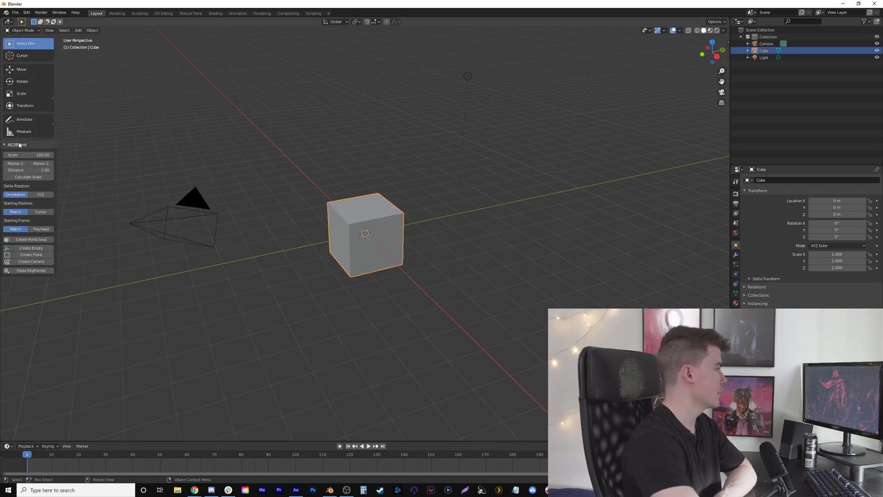
# Step: Check in the Blender preferences whether the AE2Blend add-on is enabled, and close the preferences
pyautogui.click(14, 12)
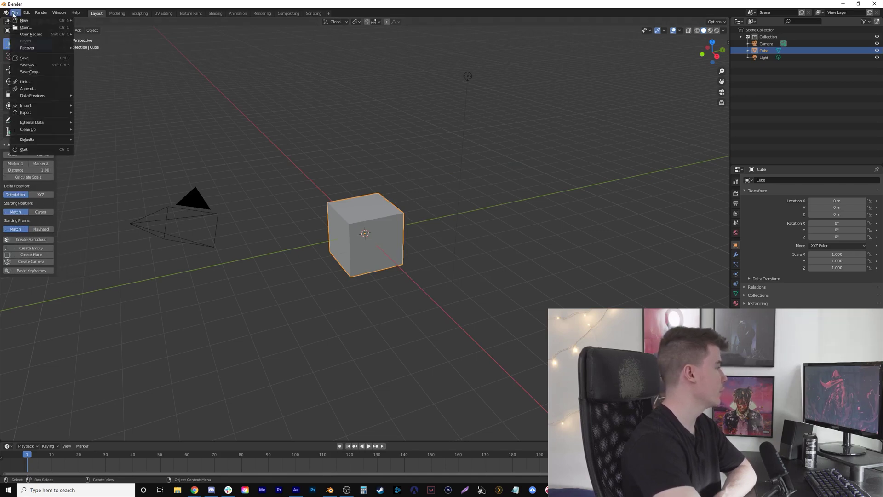
pyautogui.moveTo(31, 15)
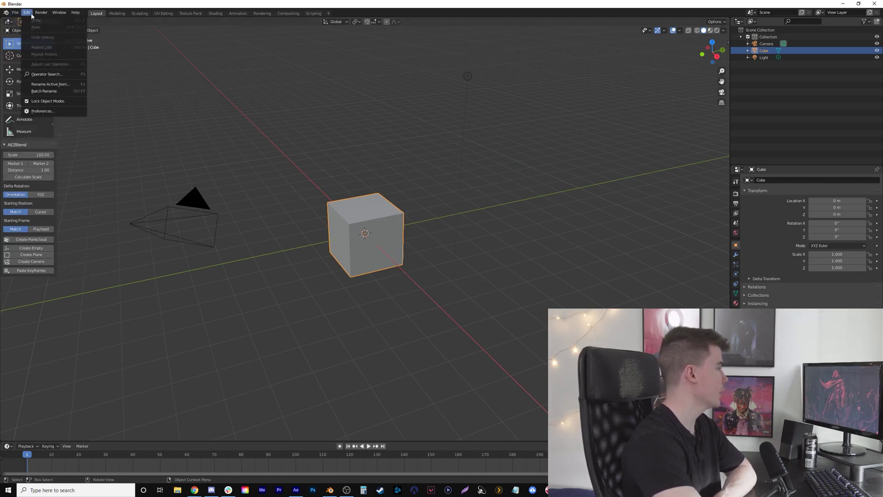
pyautogui.click(42, 111)
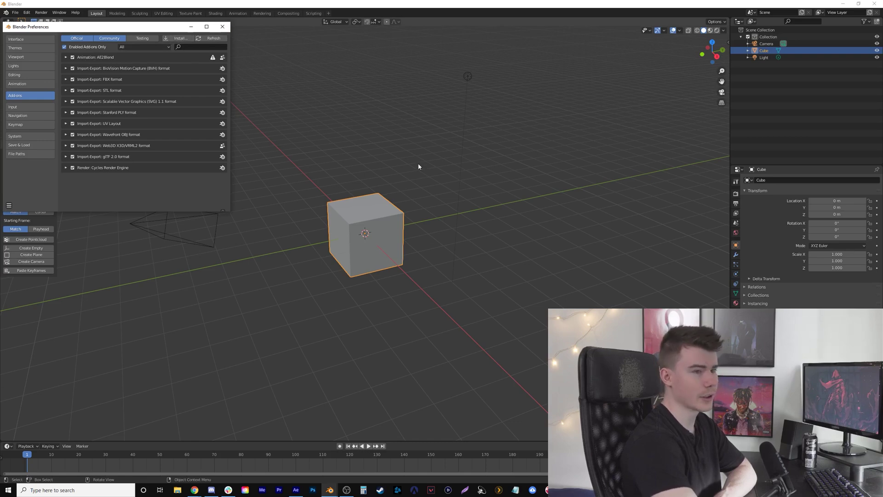
pyautogui.click(223, 26)
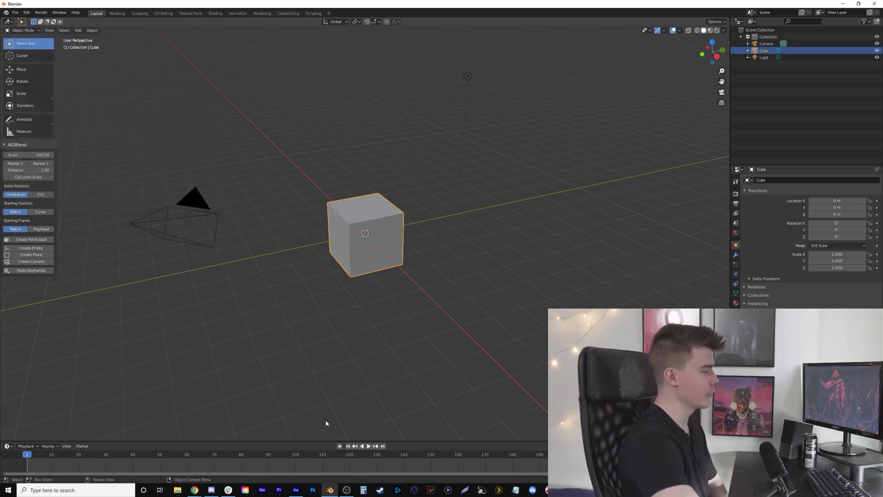
# Step: Switch to After Effects and create a null and camera from three track points on the running character at 0;00;01;09
pyautogui.click(296, 489)
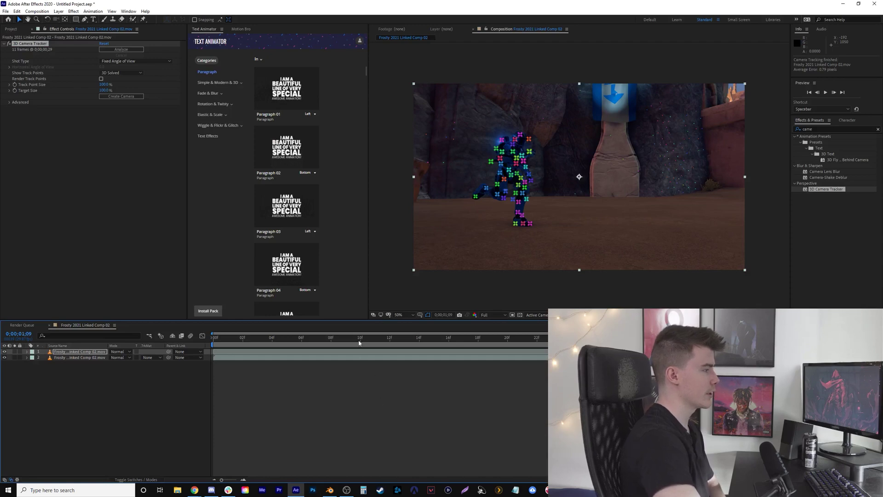
pyautogui.moveTo(360, 343); pyautogui.dragTo(242, 342)
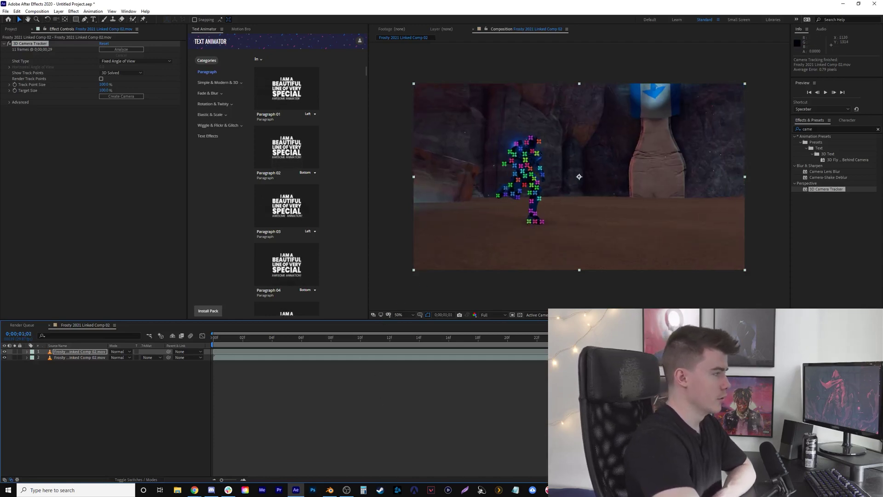
pyautogui.press('space')
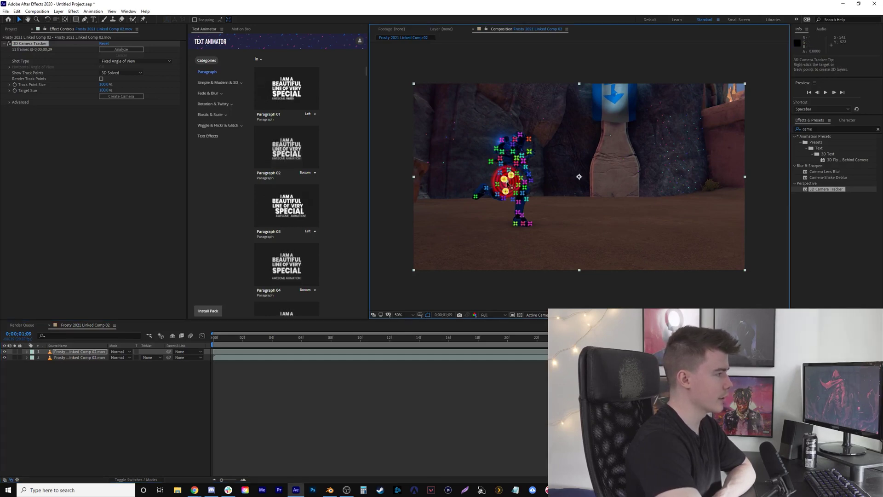
pyautogui.rightClick(508, 184)
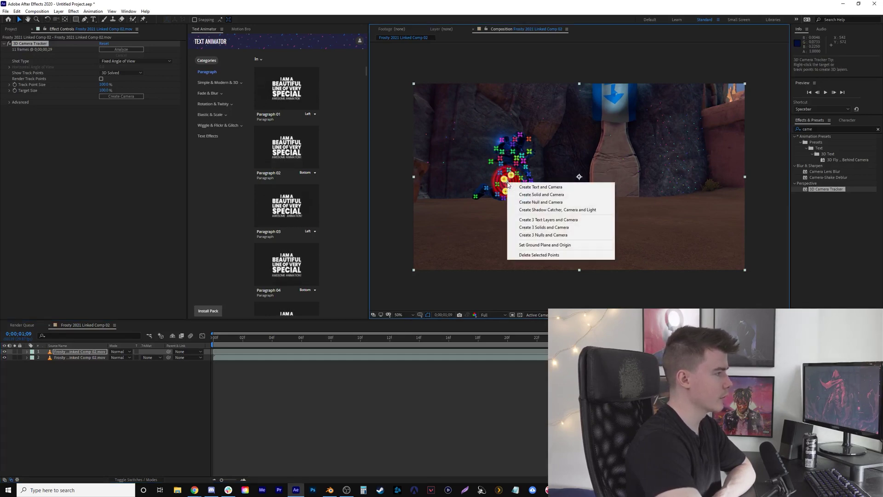
pyautogui.click(546, 203)
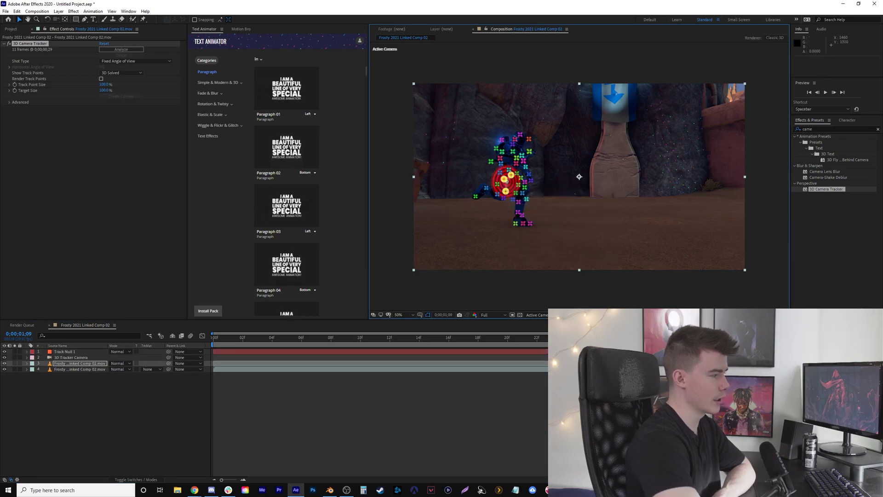
# Step: Go to 0;00;00;29 and copy the Position and Orientation keyframes of the 3D Tracker Camera
pyautogui.hotkey('shift', 'pageup')
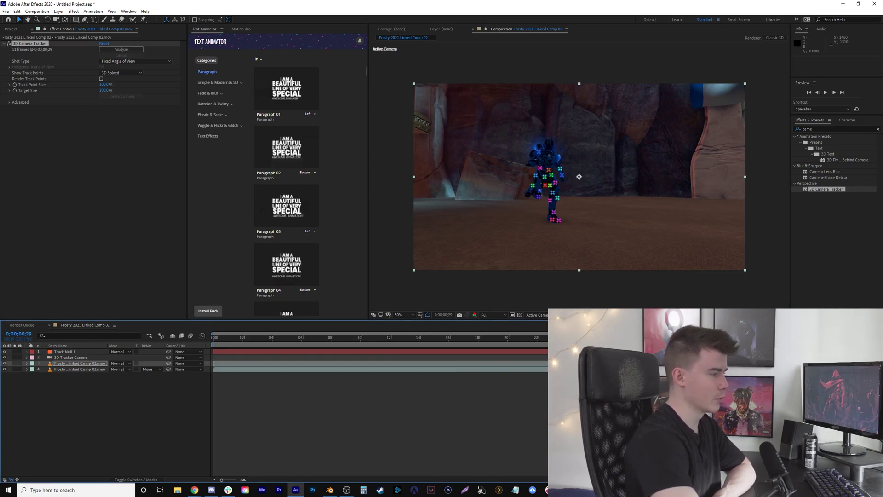
pyautogui.click(70, 357)
pyautogui.press('u')
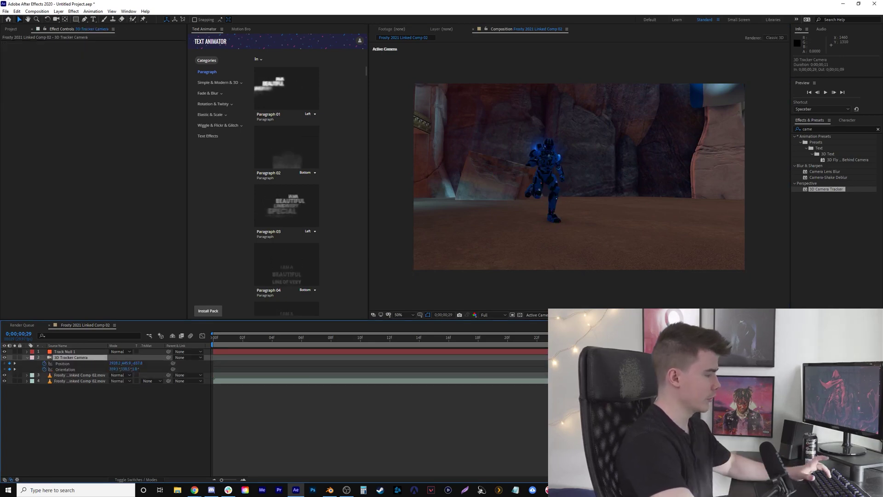
pyautogui.hotkey('ctrl', '0')
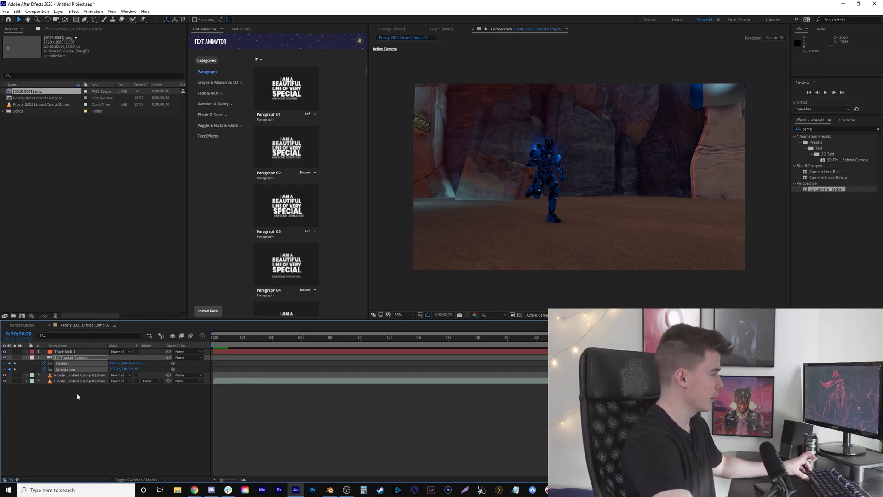
pyautogui.hotkey('ctrl', 'c')
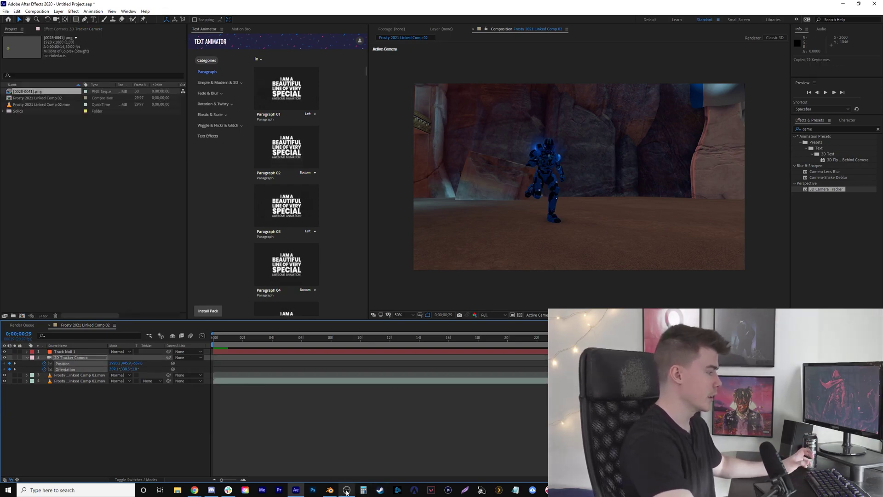
# Step: Switch to Blender, delete the default camera and expose the full AE2Blend options
pyautogui.click(330, 490)
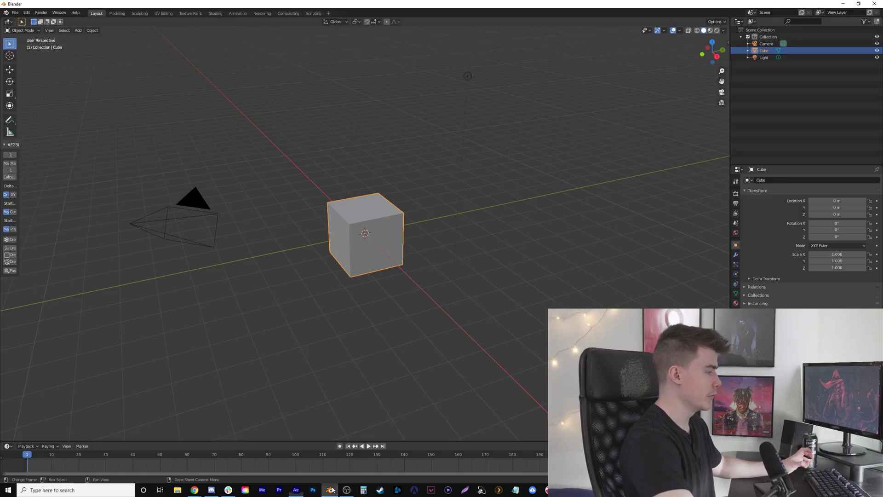
pyautogui.click(766, 44)
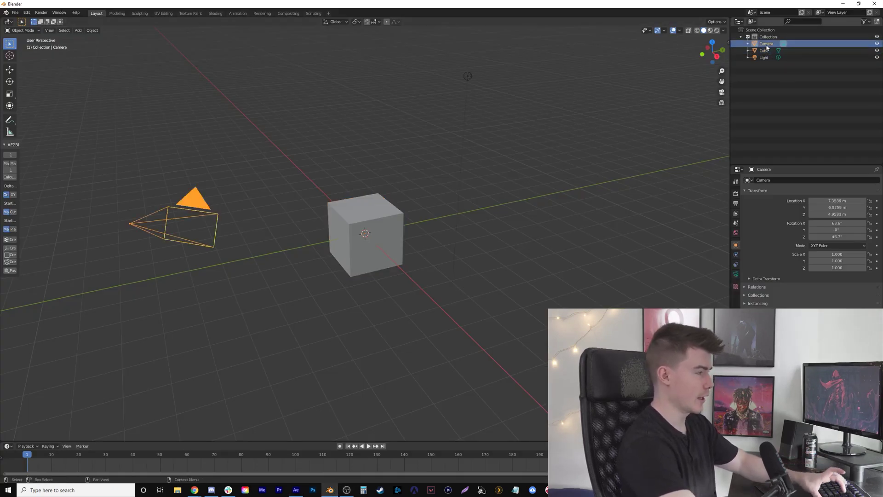
pyautogui.rightClick(766, 46)
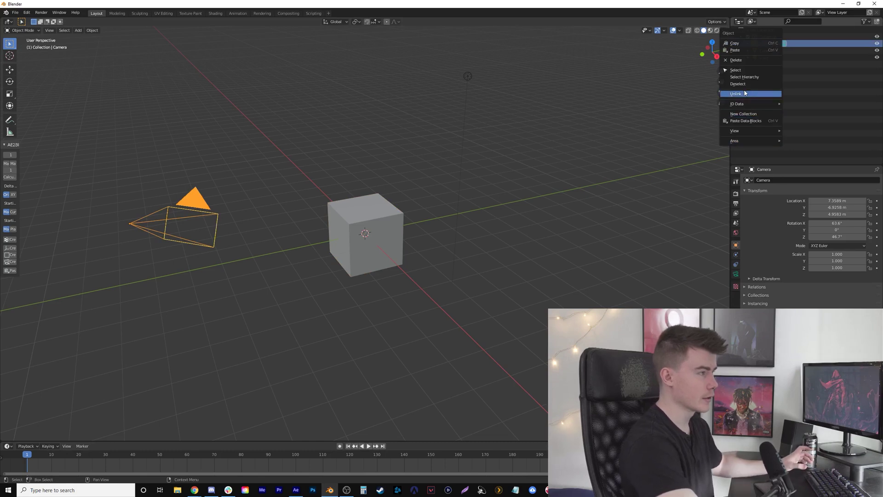
pyautogui.click(736, 60)
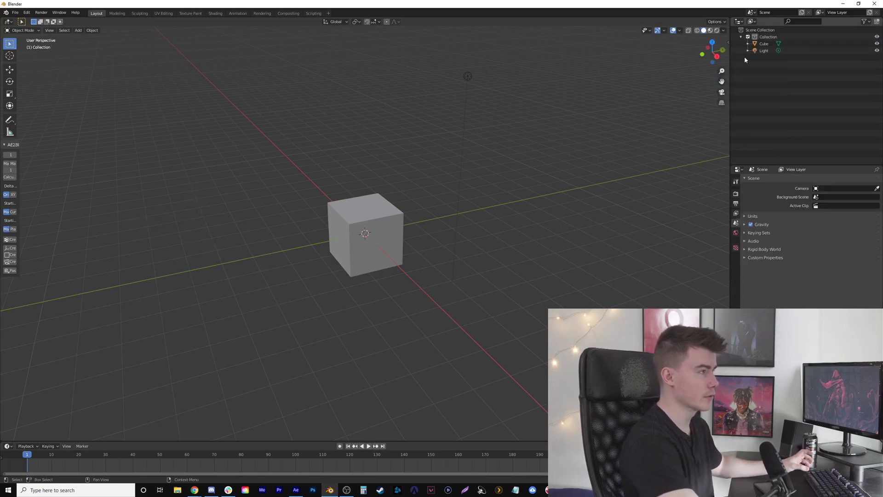
pyautogui.moveTo(21, 144); pyautogui.dragTo(62, 144)
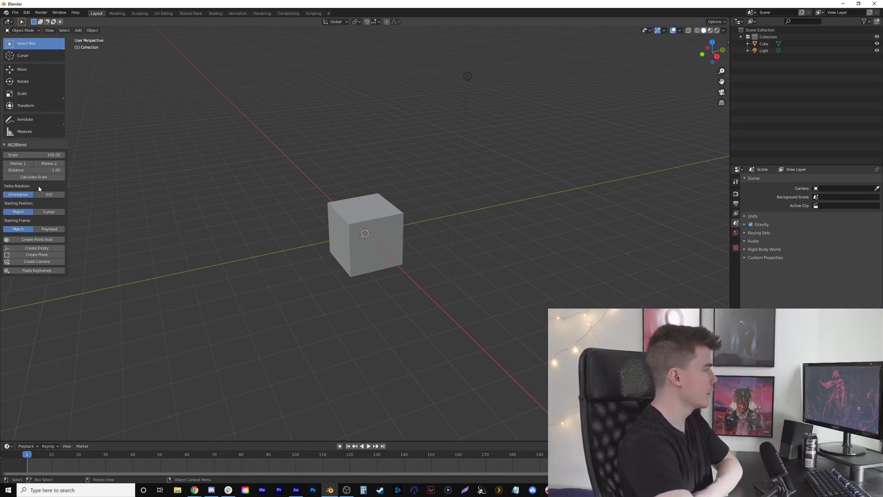
# Step: Create an AE2Blend camera from the copied keyframes and show its animation curves in an enlarged Graph Editor at frame 32
pyautogui.click(41, 261)
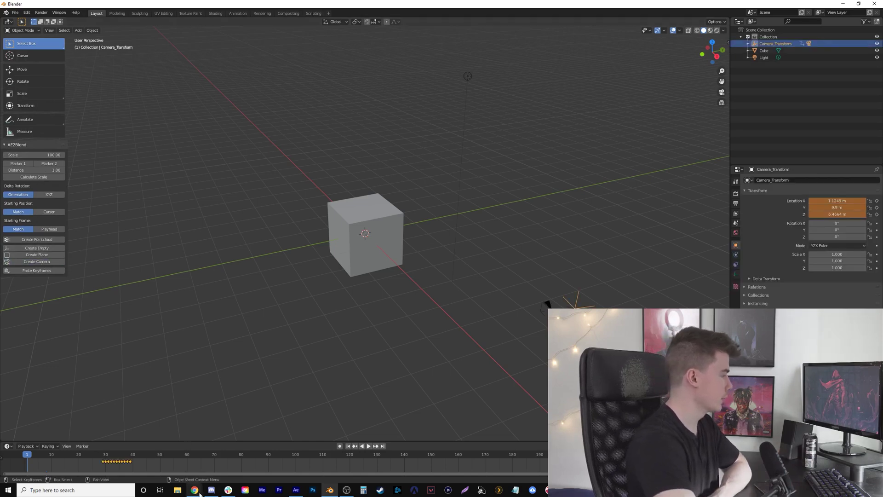
pyautogui.moveTo(244, 441); pyautogui.dragTo(244, 324)
pyautogui.click(25, 324)
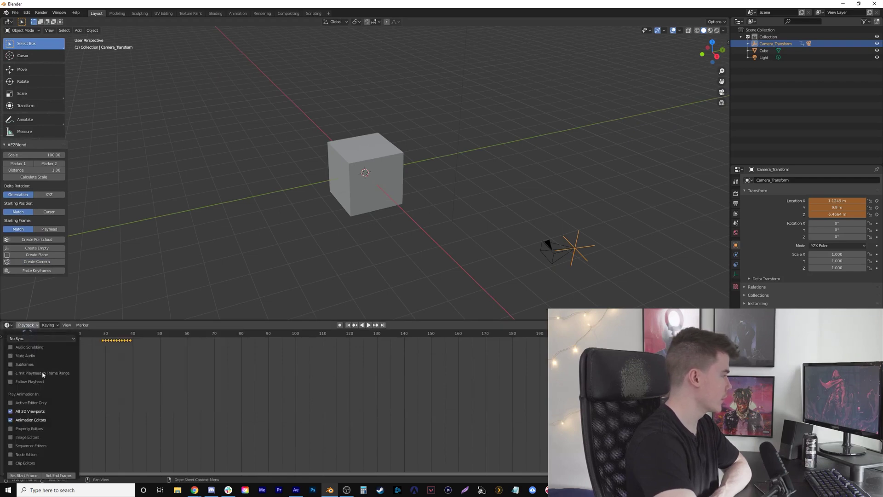
pyautogui.click(7, 325)
pyautogui.click(104, 366)
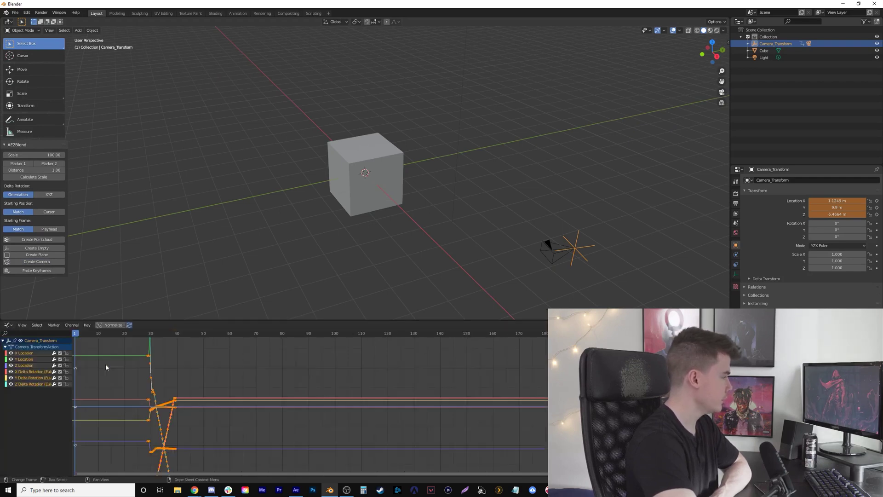
pyautogui.moveTo(149, 337)
pyautogui.mouseDown()
pyautogui.moveTo(175, 343)
pyautogui.moveTo(156, 349)
pyautogui.mouseUp()
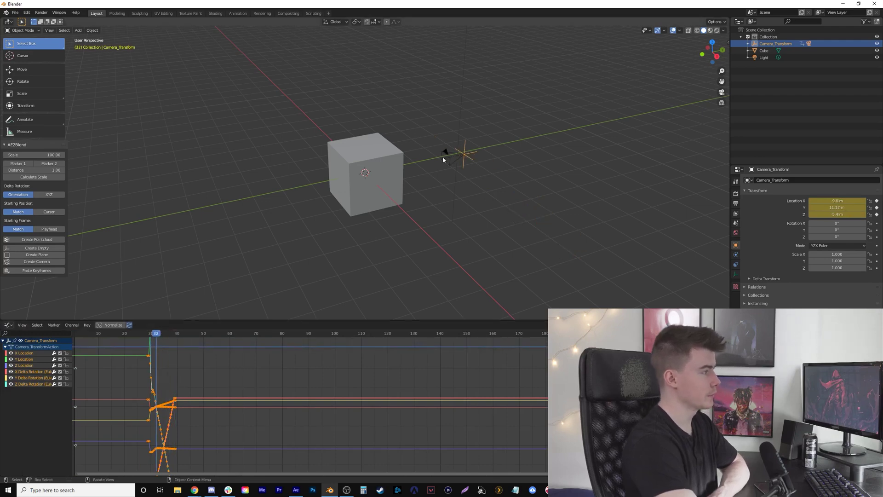
# Step: Move the default cube near the tracked camera, to about X -10.42 m and Z -5.8 m
pyautogui.click(377, 153)
pyautogui.moveTo(582, 146); pyautogui.dragTo(477, 199, button='middle')
pyautogui.scroll(-4, 477, 199)
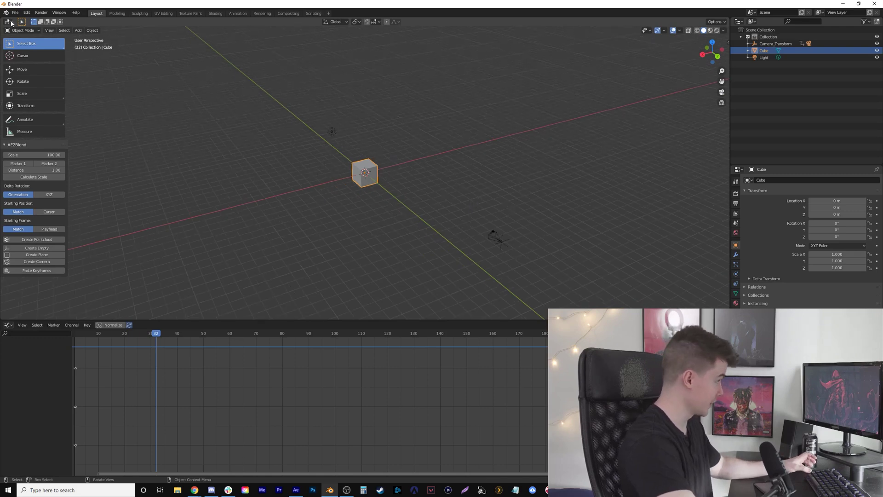
pyautogui.click(22, 69)
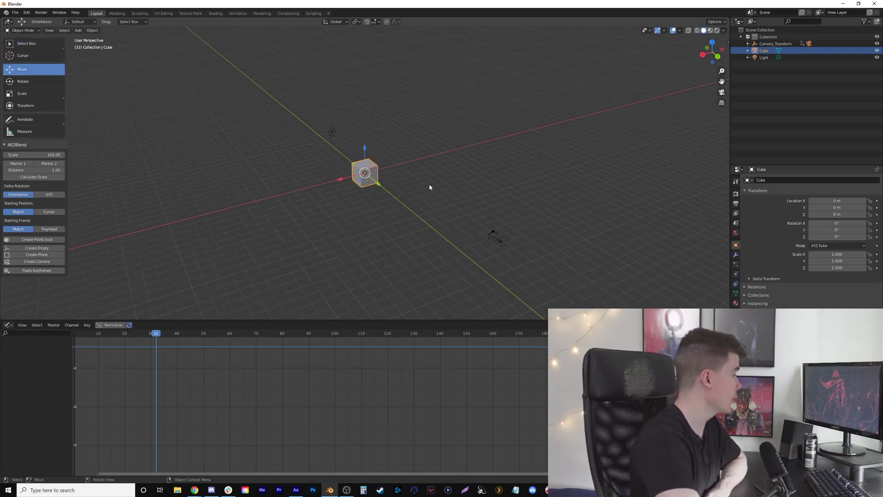
pyautogui.moveTo(366, 150); pyautogui.dragTo(366, 192)
pyautogui.moveTo(342, 224); pyautogui.dragTo(421, 216)
pyautogui.moveTo(509, 244); pyautogui.dragTo(490, 227, button='middle')
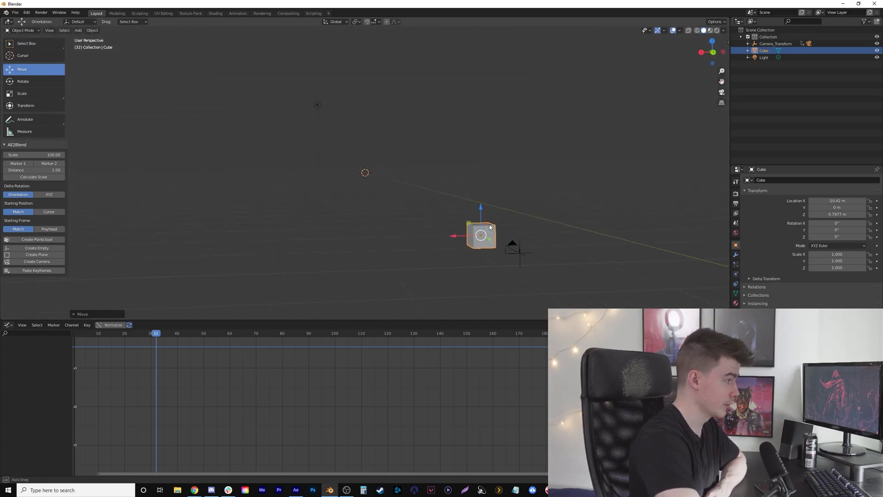
# Step: Check the cube through the camera view at frame 34, and return to the free perspective view
pyautogui.click(570, 205)
pyautogui.press('KP_0')
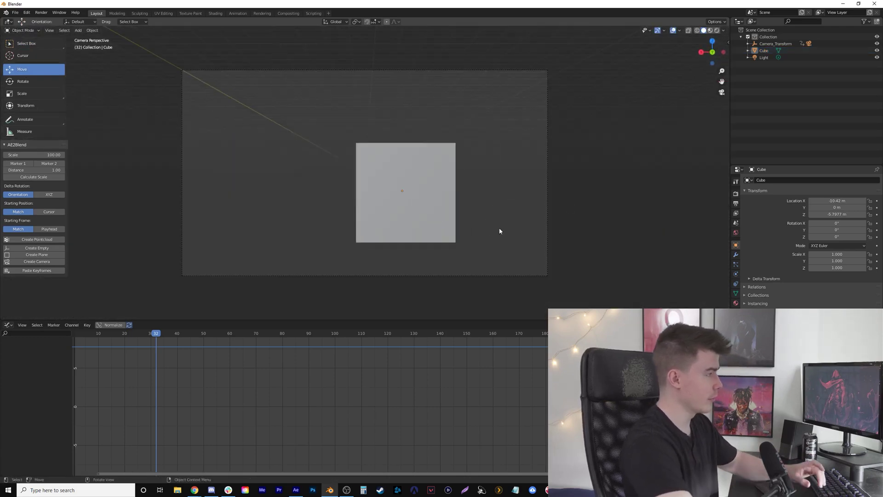
pyautogui.moveTo(162, 337)
pyautogui.mouseDown()
pyautogui.moveTo(195, 339)
pyautogui.moveTo(161, 342)
pyautogui.mouseUp()
pyautogui.press('KP_0')
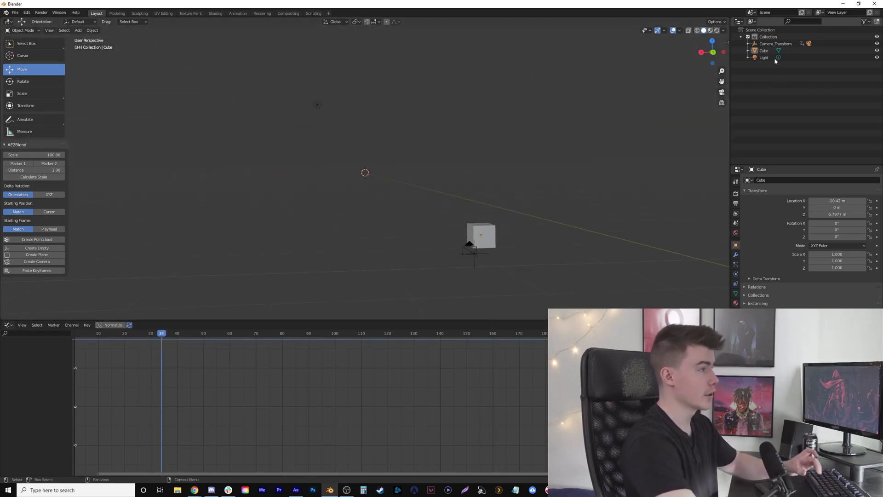
# Step: Select Camera_Transform, expand its hierarchy and scrub from frame 29 to 40 to examine its keyframed range
pyautogui.click(767, 45)
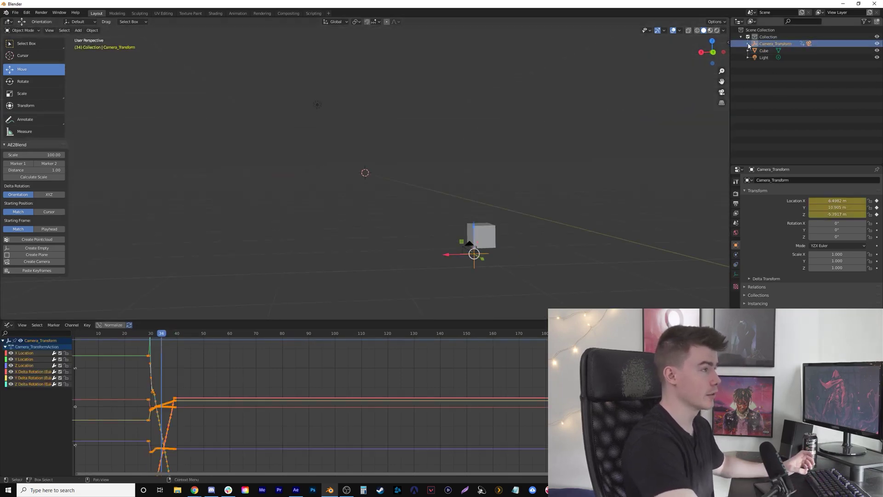
pyautogui.moveTo(155, 341); pyautogui.dragTo(150, 340)
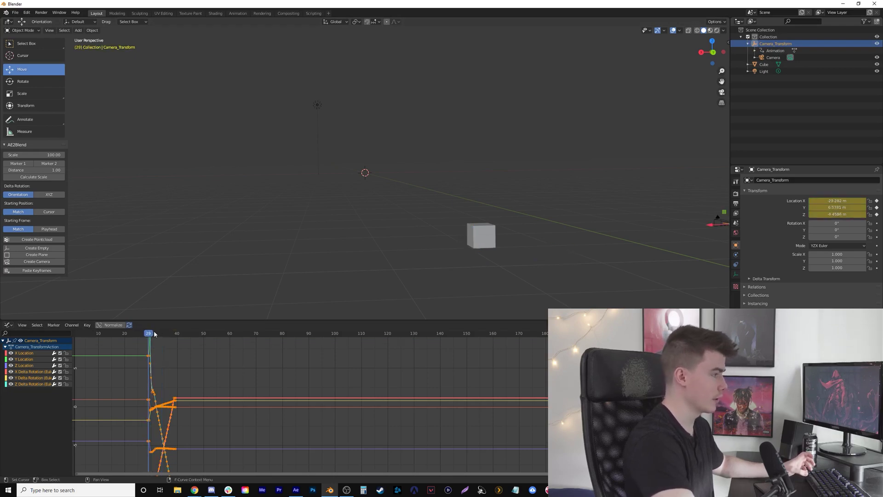
pyautogui.moveTo(154, 336); pyautogui.dragTo(178, 339)
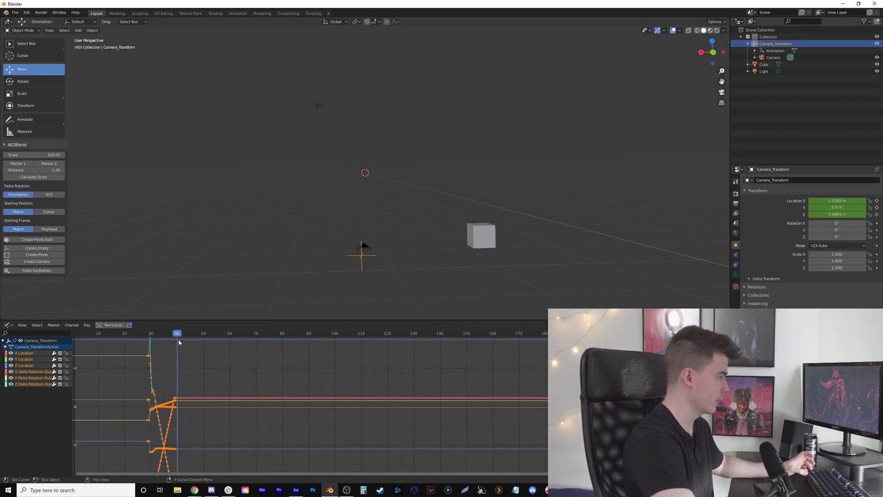
# Step: Set the scene's frame range to 29–40 and its frame rate to 59.94 fps
pyautogui.click(736, 204)
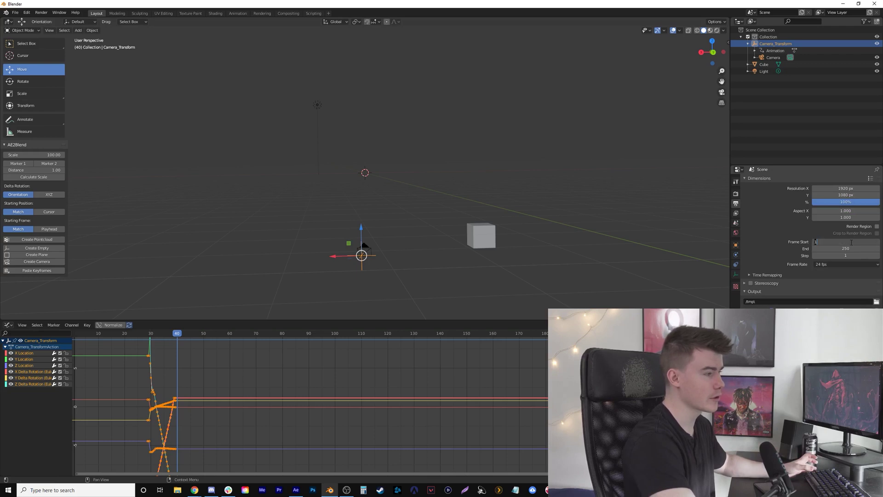
pyautogui.write('29')
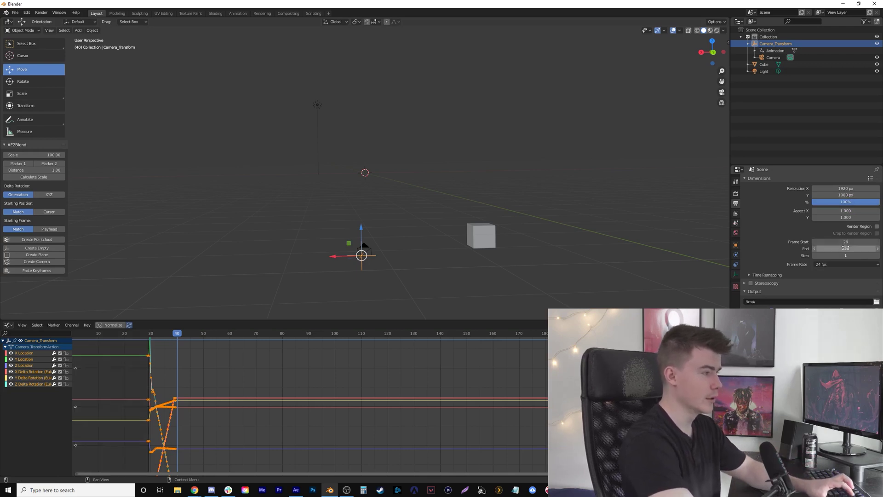
pyautogui.click(847, 248)
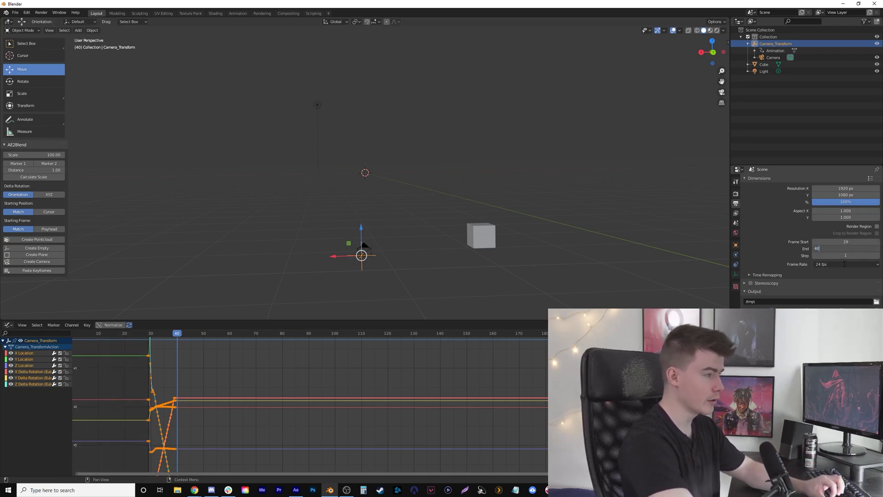
pyautogui.write('40')
pyautogui.press('Return')
pyautogui.click(864, 264)
pyautogui.click(828, 314)
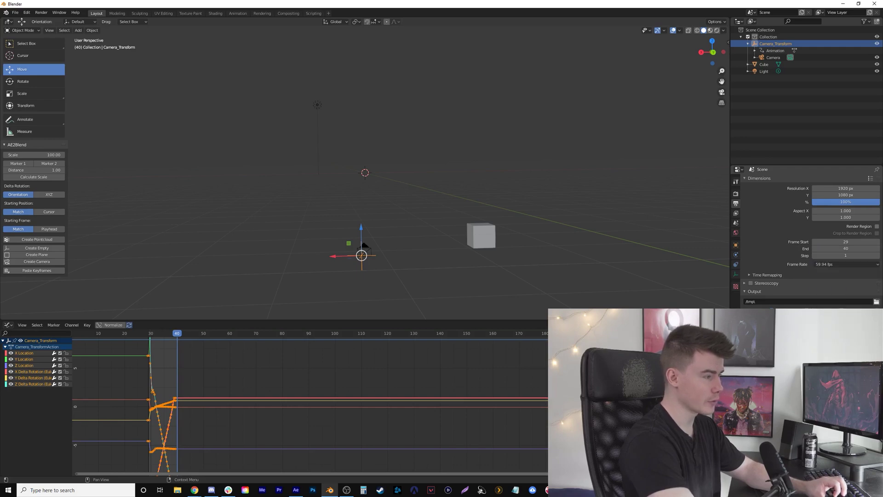
# Step: Play the camera animation in the free view and through the camera, and glance at the source footage in After Effects
pyautogui.click(151, 334)
pyautogui.press('space')
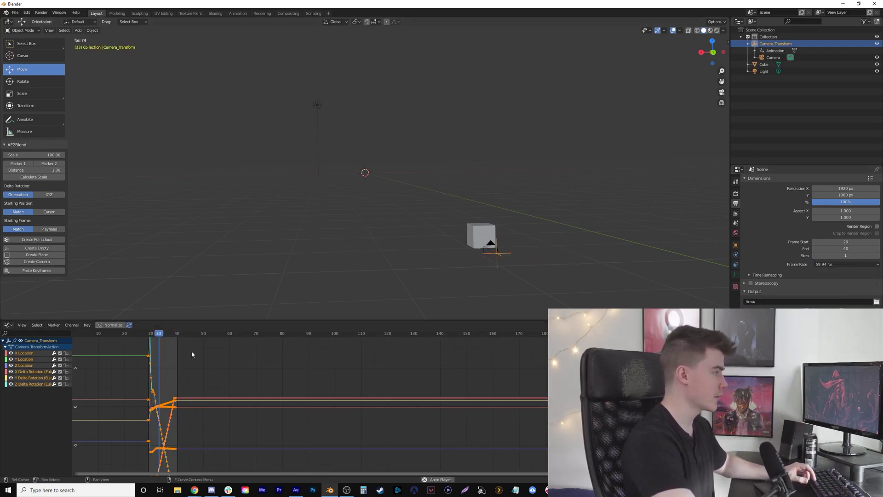
pyautogui.click(568, 240)
pyautogui.press('KP_0')
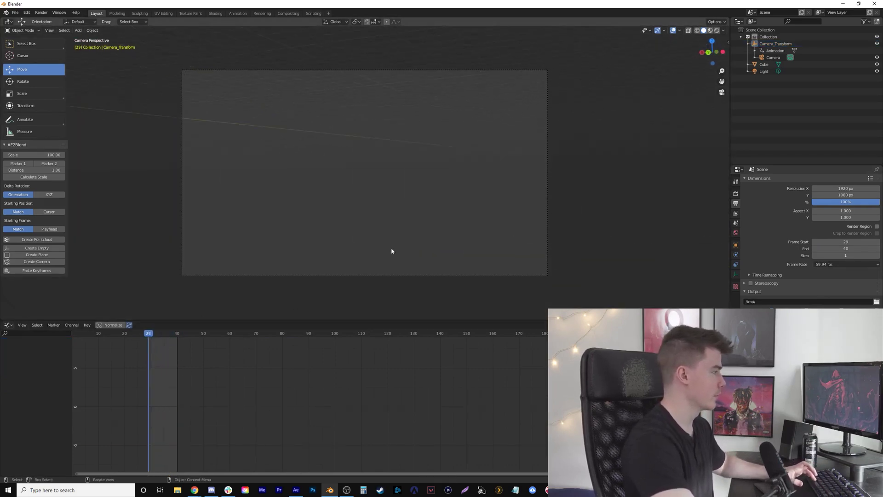
pyautogui.press('space')
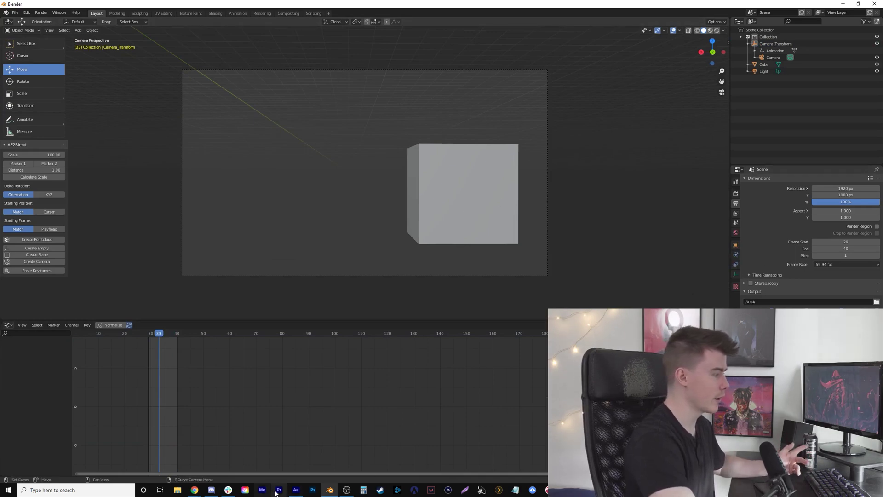
pyautogui.click(296, 489)
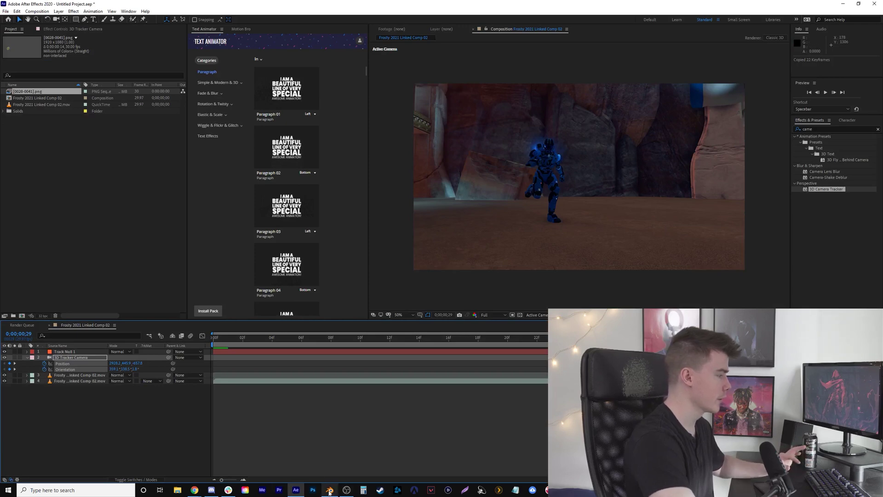
pyautogui.click(330, 490)
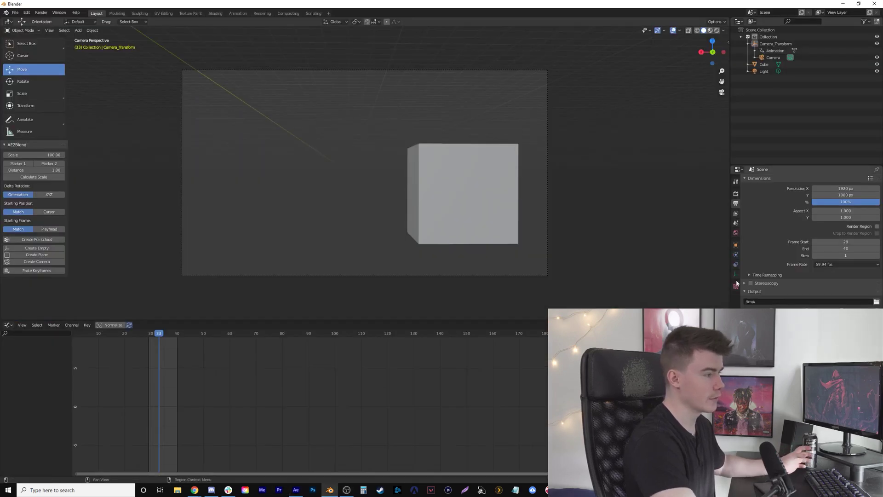
# Step: Enable background images for the tracked camera and load Frosty 2021 Linked Comp 02.mov from the VFX folder
pyautogui.click(773, 57)
pyautogui.click(736, 275)
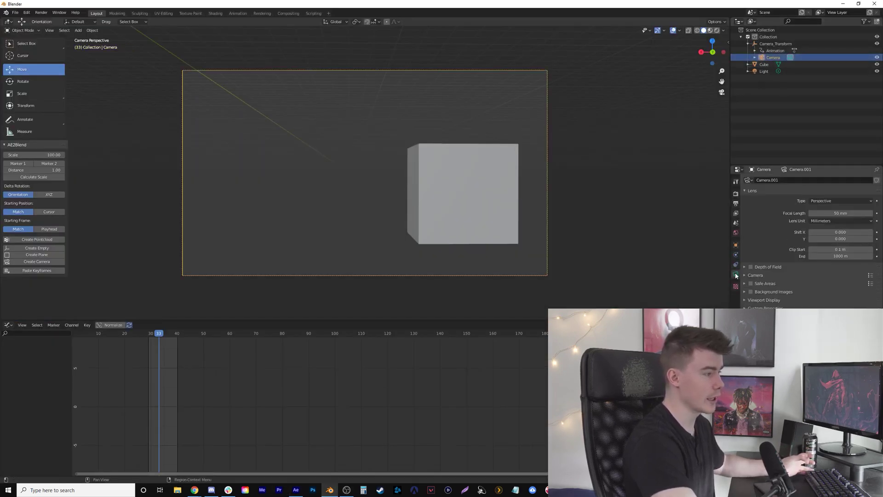
pyautogui.click(745, 292)
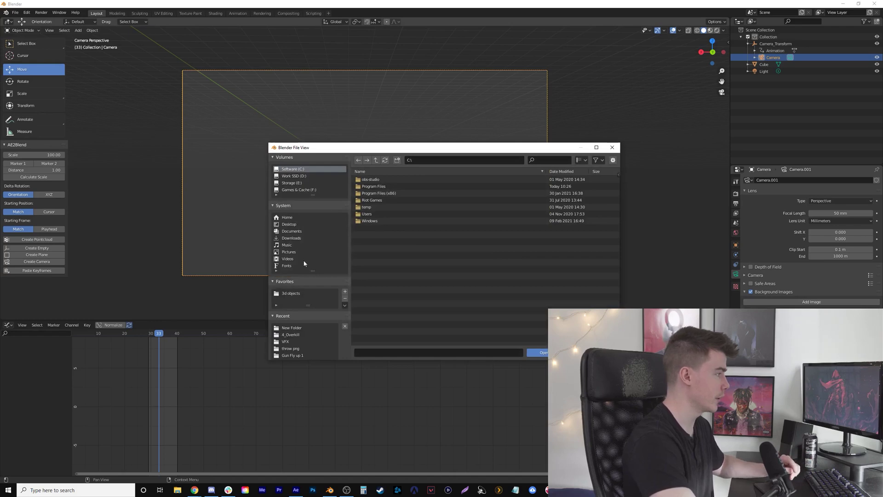
pyautogui.click(286, 341)
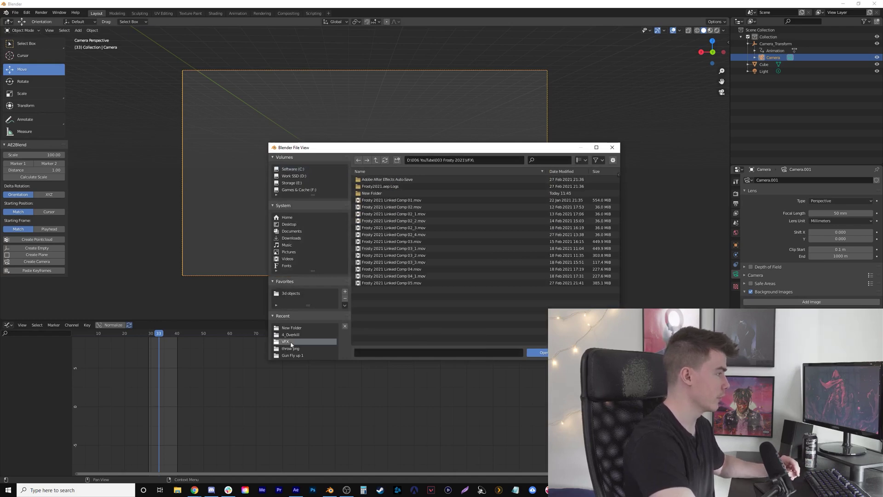
pyautogui.click(390, 207)
pyautogui.click(542, 352)
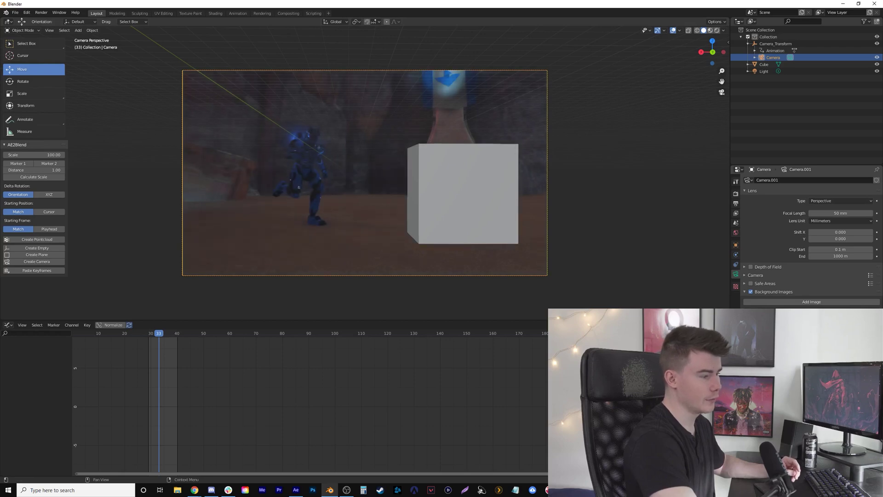
# Step: Replace the Graph Editor with the Timeline
pyautogui.click(157, 334)
pyautogui.moveTo(156, 334); pyautogui.dragTo(159, 333)
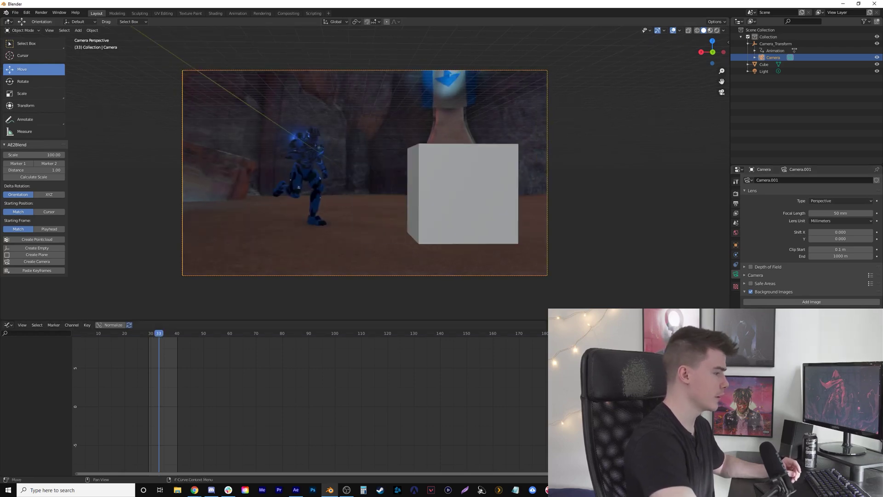
pyautogui.press('Home')
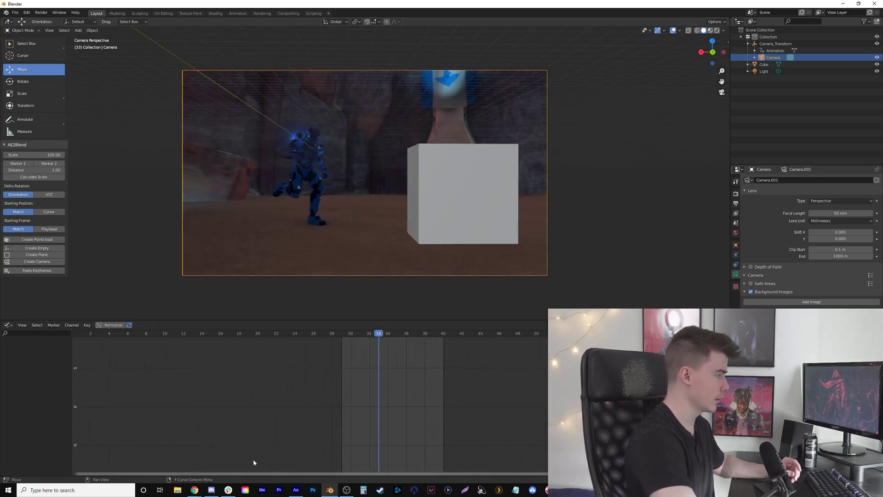
pyautogui.click(8, 325)
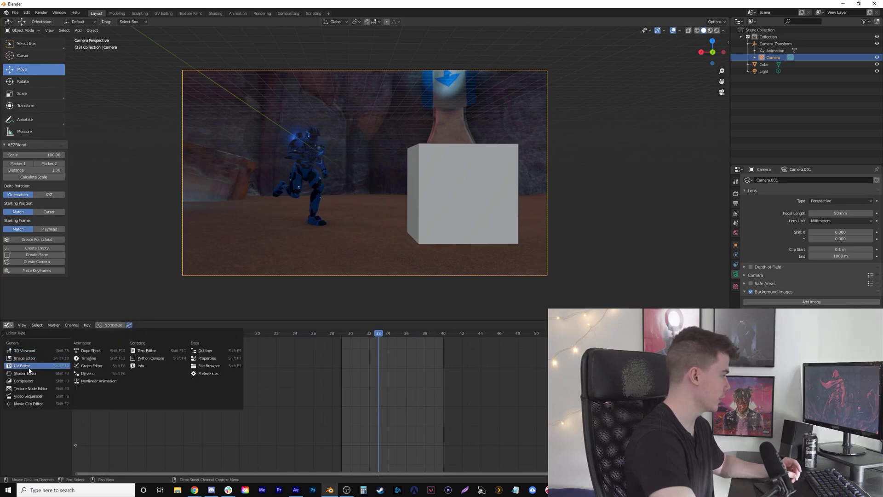
pyautogui.click(88, 358)
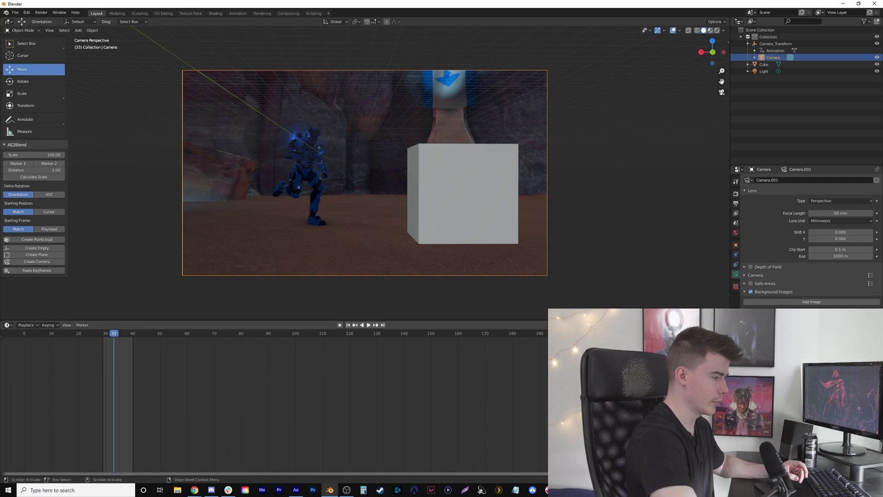
# Step: Play the frame range in camera view to compare the cube's movement with the background footage
pyautogui.press('Home')
pyautogui.scroll(3, 327, 398)
pyautogui.press('space')
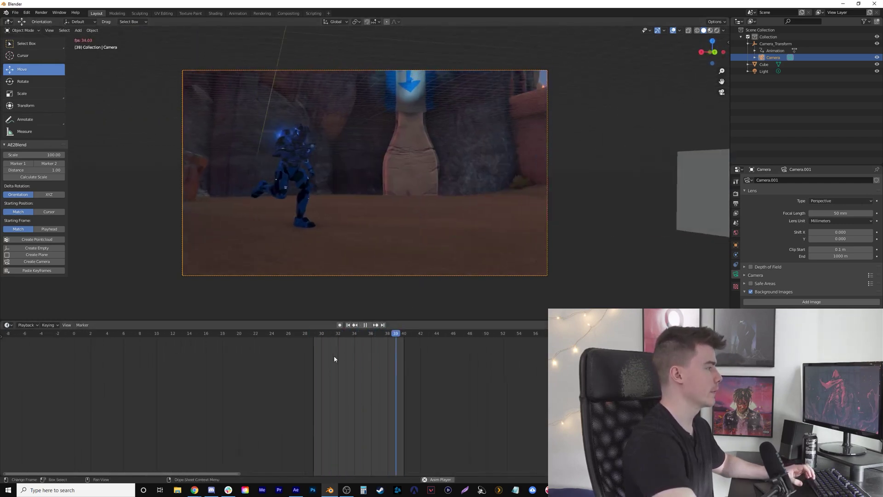
pyautogui.press('Escape')
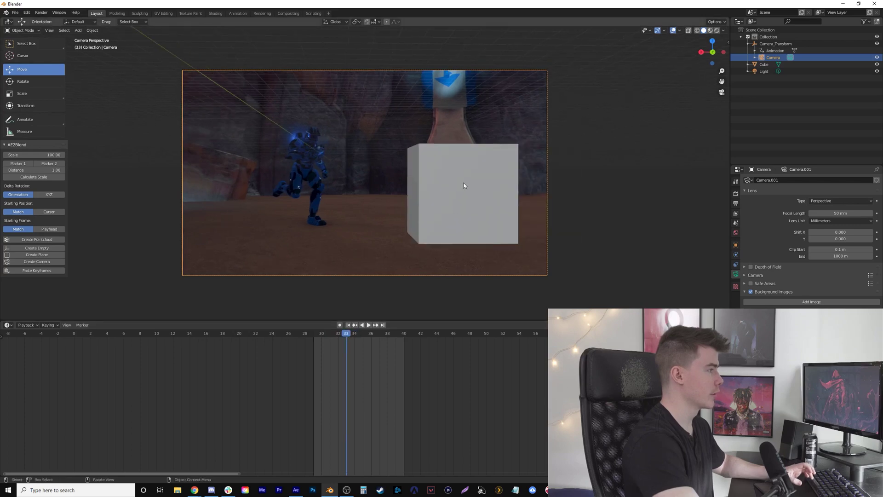
# Step: Move the cube further from the camera to about Y -8.96 m and play the animation against the footage
pyautogui.click(462, 225)
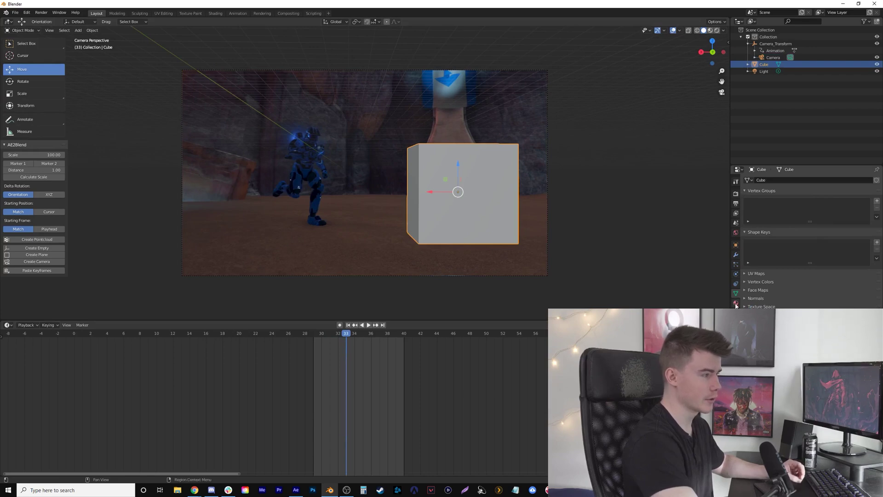
pyautogui.click(736, 245)
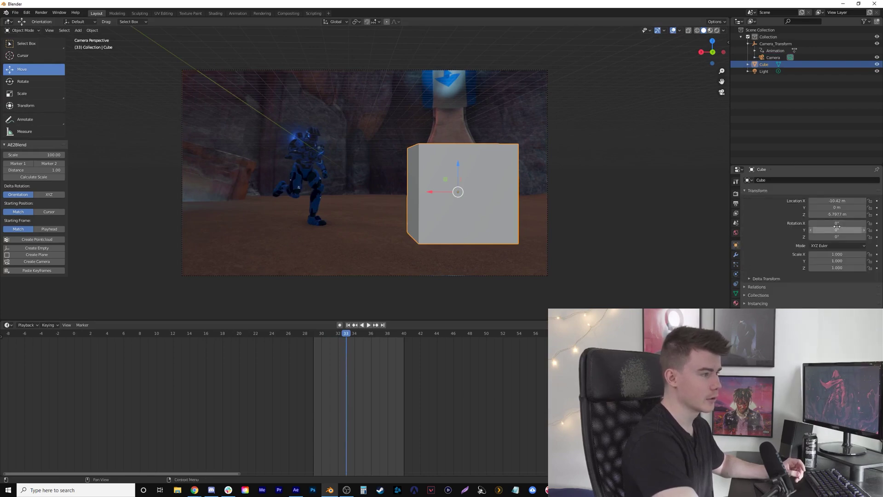
pyautogui.moveTo(837, 208); pyautogui.dragTo(810, 208)
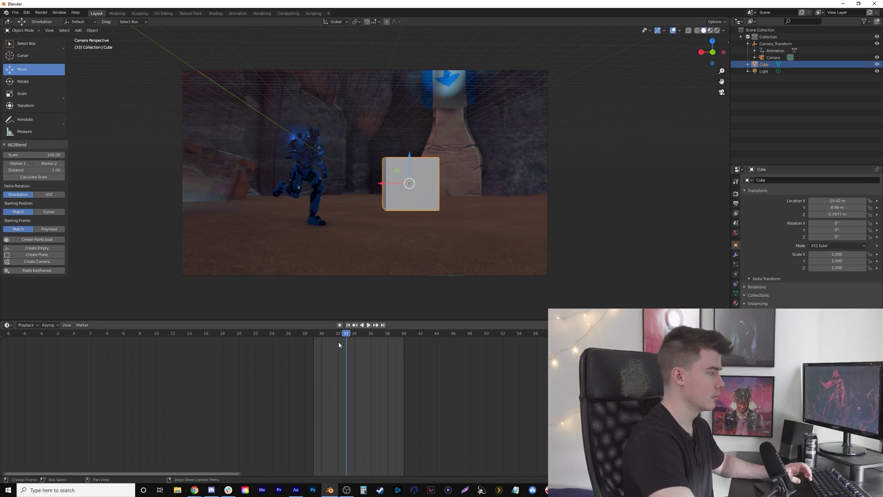
pyautogui.press('space')
pyautogui.moveTo(370, 335); pyautogui.dragTo(321, 341)
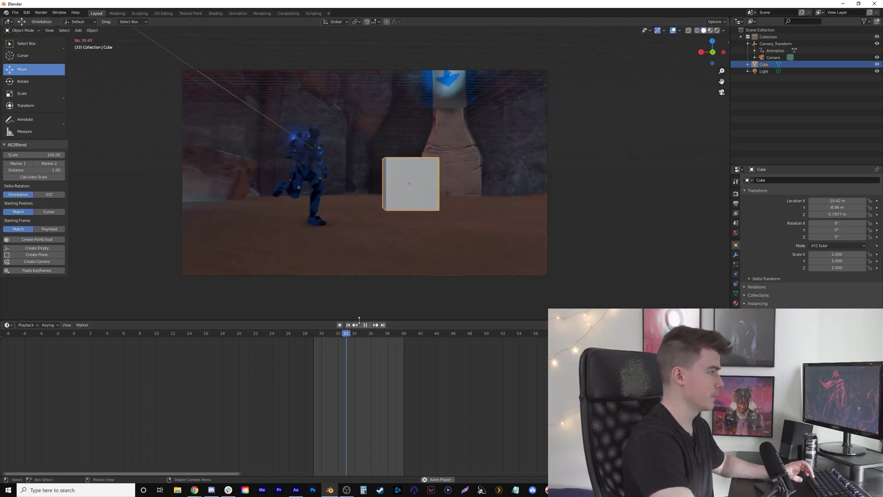
# Step: Replay the animation in camera view to check the cube's movement against the footage
pyautogui.press('space')
pyautogui.press('space')
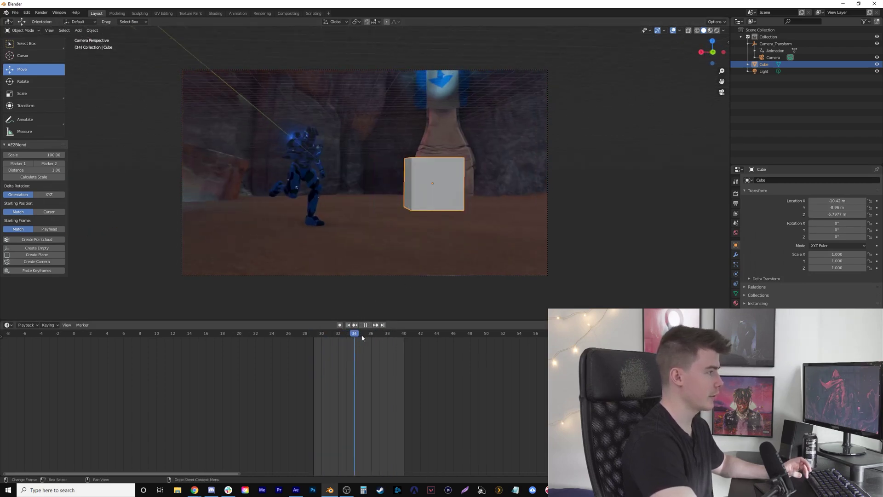
pyautogui.press('Escape')
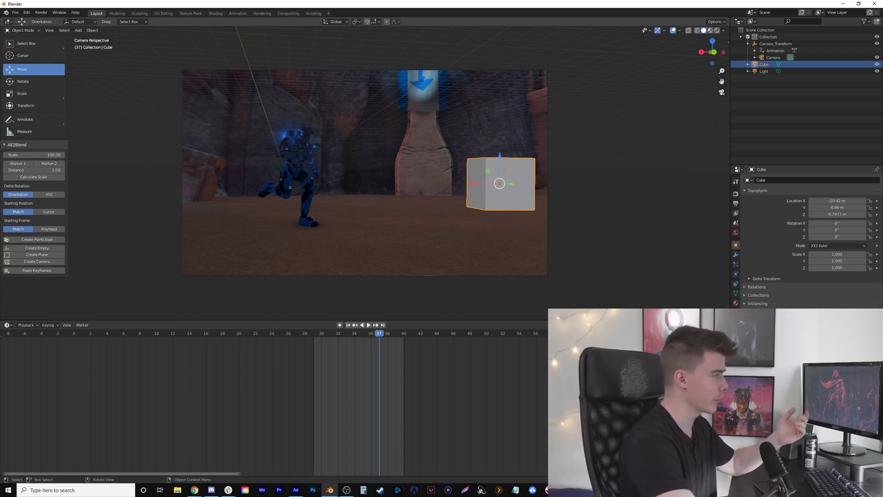
# Step: Import the Overkill Wavefront OBJ medal model from the 4_Overkill folder
pyautogui.click(15, 13)
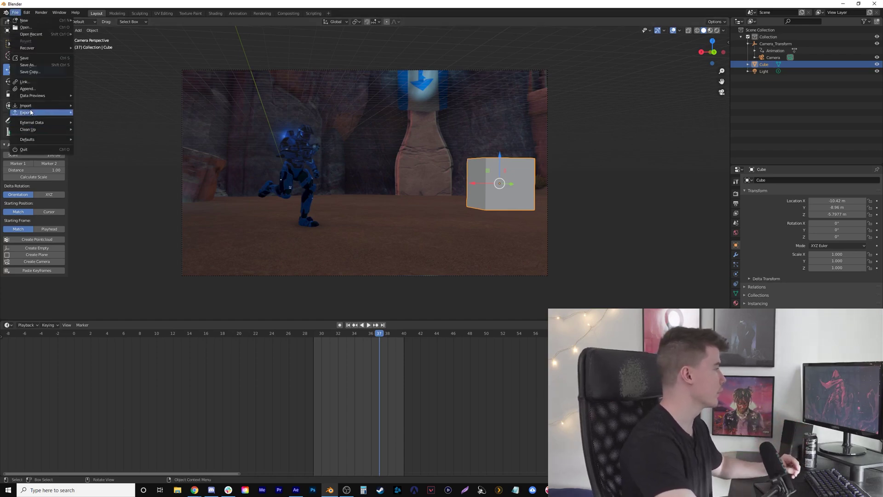
pyautogui.moveTo(37, 107)
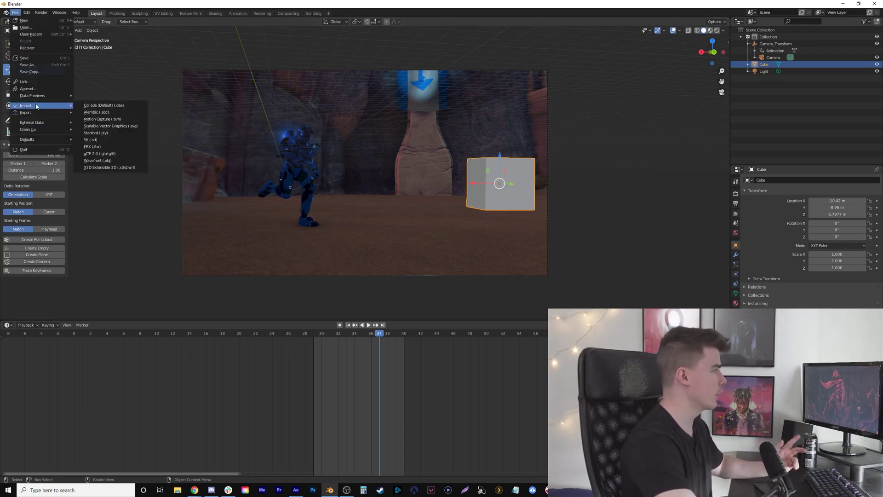
pyautogui.click(114, 161)
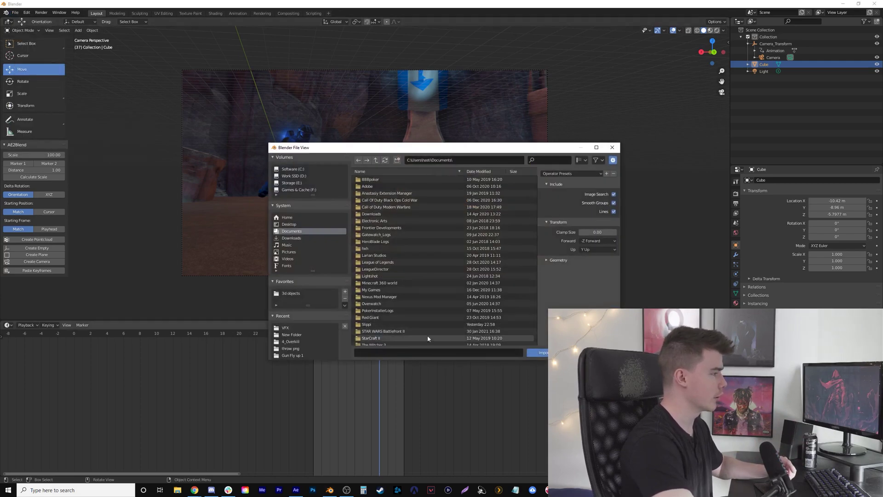
pyautogui.click(291, 342)
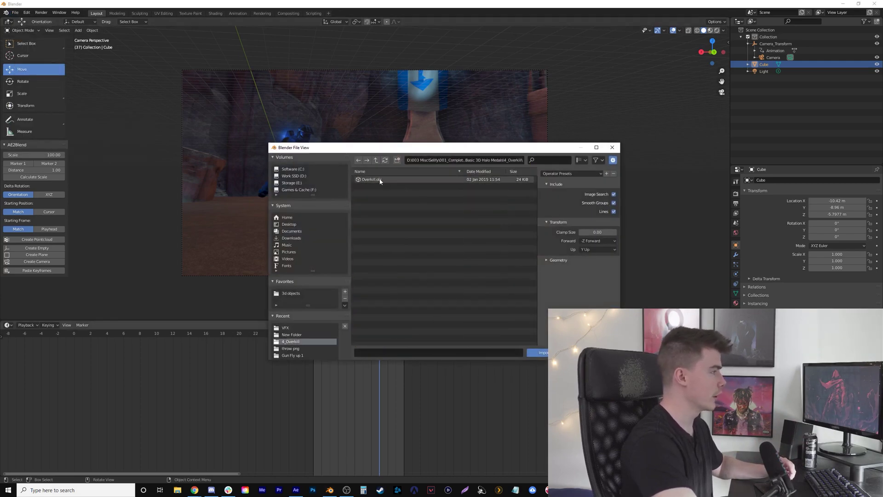
pyautogui.click(380, 180)
pyautogui.doubleClick(499, 182)
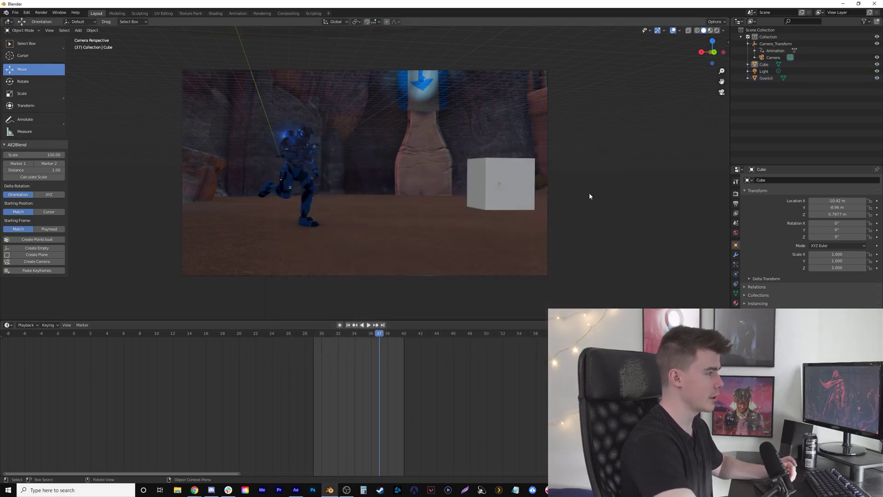
# Step: Scale the imported Overkill medal down uniformly to about 0.169
pyautogui.moveTo(620, 224); pyautogui.dragTo(607, 212, button='middle')
pyautogui.scroll(-4, 603, 207)
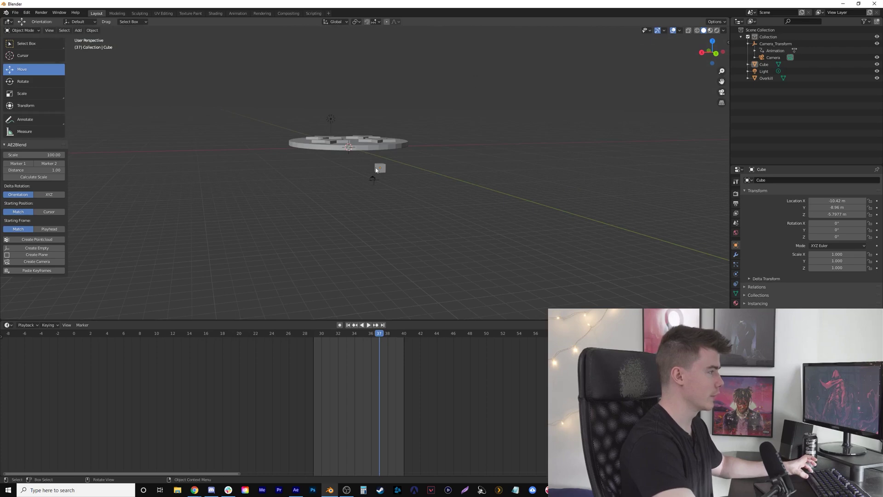
pyautogui.moveTo(389, 169); pyautogui.dragTo(350, 207, button='middle')
pyautogui.click(360, 190)
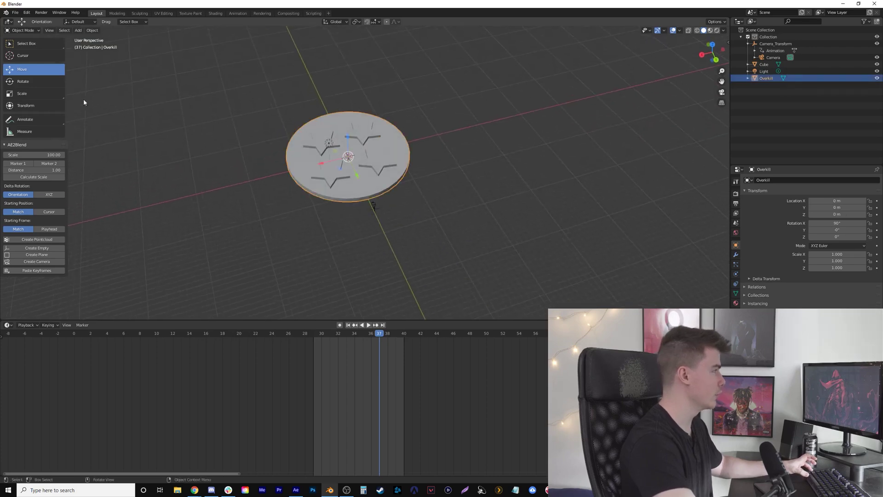
pyautogui.click(22, 93)
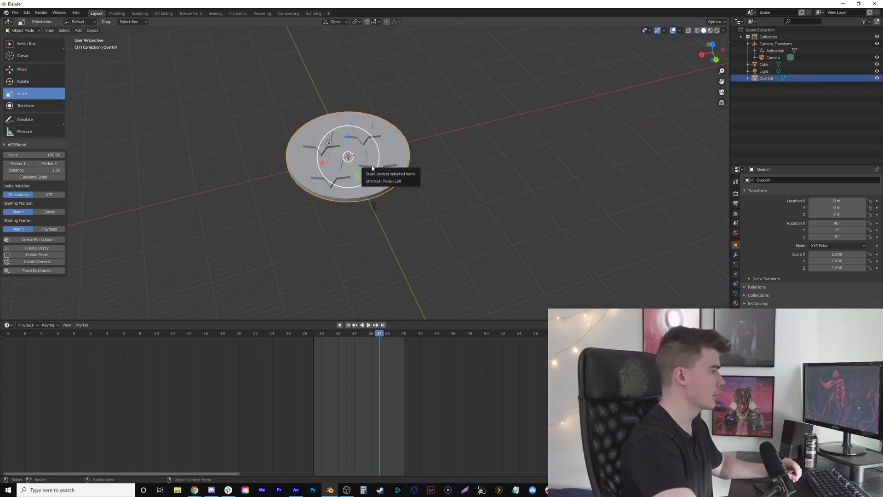
pyautogui.moveTo(374, 169); pyautogui.dragTo(348, 150)
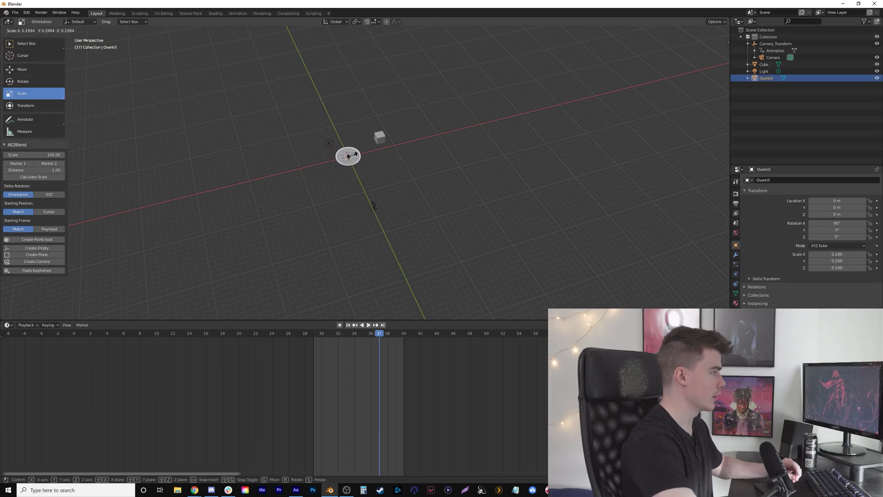
pyautogui.click(354, 154)
# Step: Move the Overkill medal onto the cube, at about X -10.61 m, Y -8.87 m, Z -5.69 m
pyautogui.moveTo(354, 154); pyautogui.dragTo(370, 183, button='middle')
pyautogui.click(22, 69)
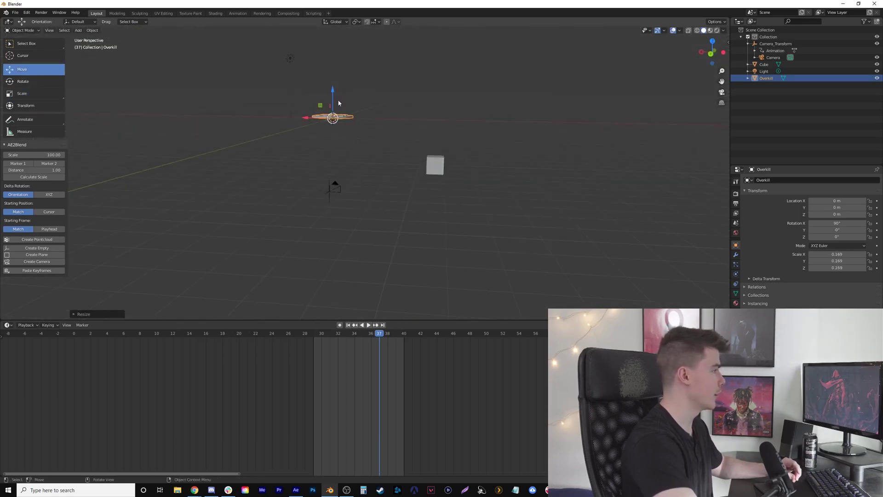
pyautogui.moveTo(332, 90); pyautogui.dragTo(333, 114)
pyautogui.moveTo(328, 145); pyautogui.dragTo(335, 175)
pyautogui.click(409, 173)
pyautogui.moveTo(409, 173); pyautogui.dragTo(407, 229, button='middle')
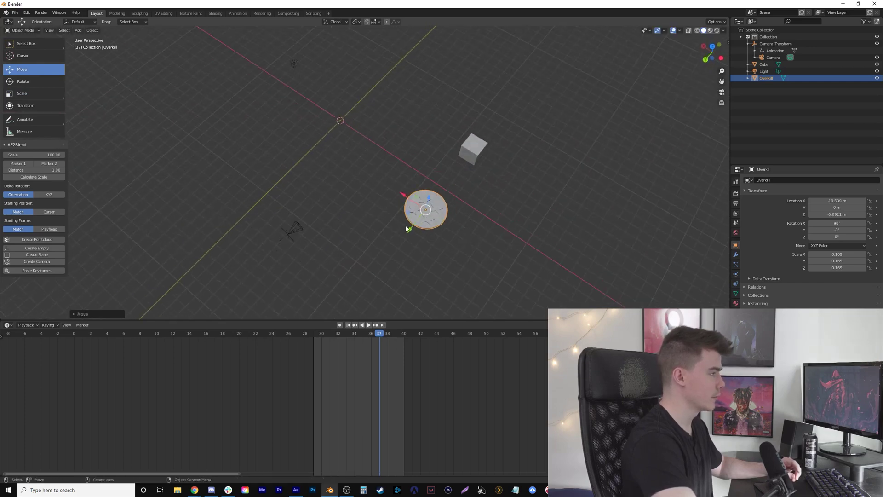
pyautogui.moveTo(410, 234); pyautogui.dragTo(464, 172)
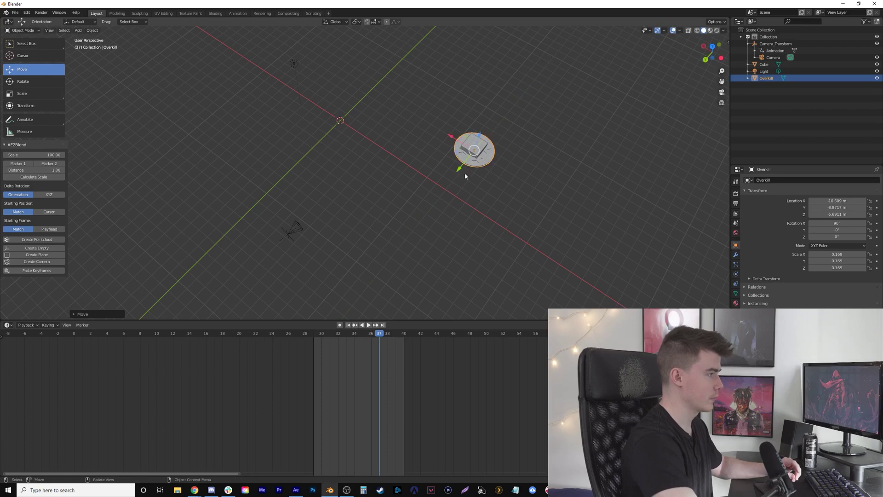
# Step: In camera view, rotate the Overkill medal to an X rotation of about 14.7° so its face points toward the camera
pyautogui.click(619, 179)
pyautogui.press('KP_0')
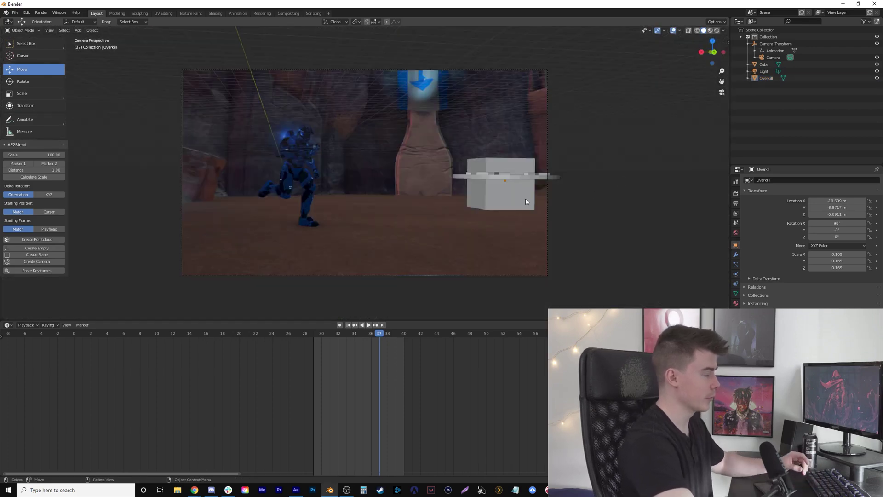
pyautogui.click(511, 177)
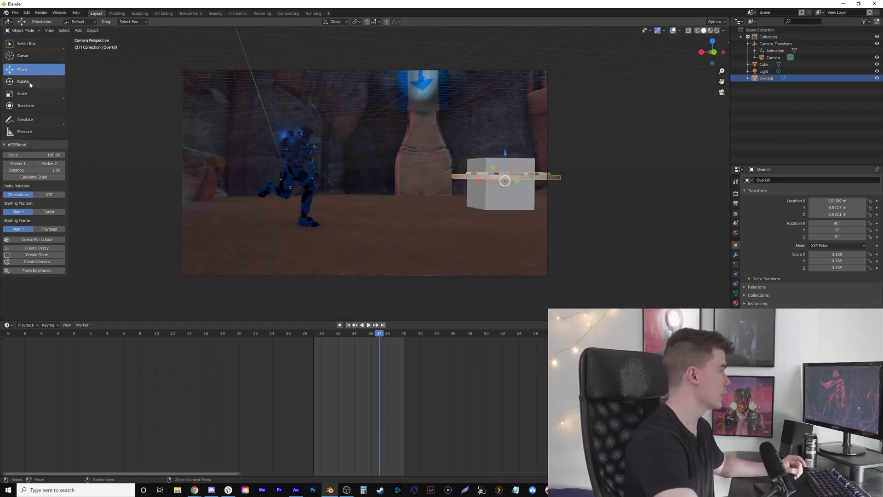
pyautogui.moveTo(516, 169); pyautogui.dragTo(504, 184)
pyautogui.click(23, 69)
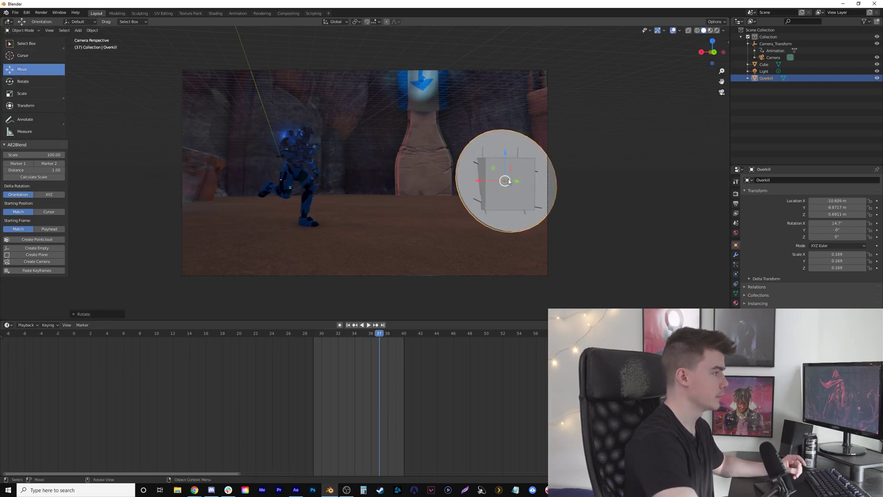
# Step: Move the Overkill medal along X to about -6.08 m and play the animation against the footage
pyautogui.moveTo(471, 180); pyautogui.dragTo(351, 179)
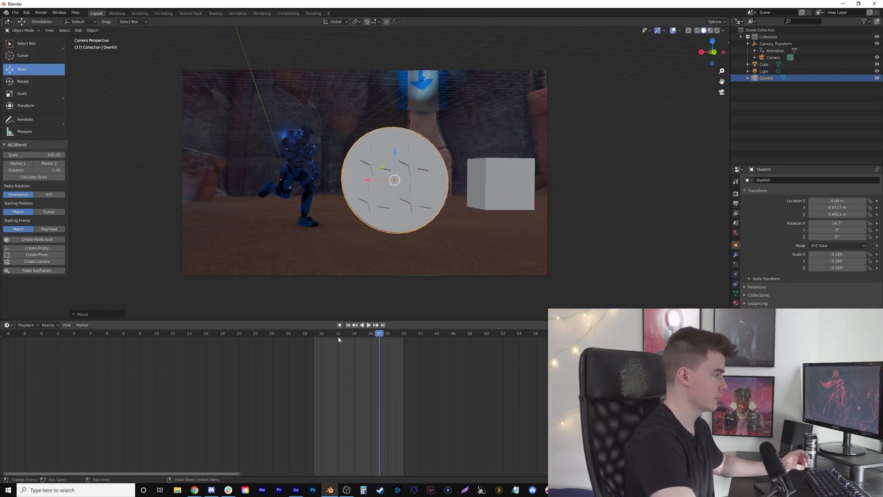
pyautogui.click(335, 338)
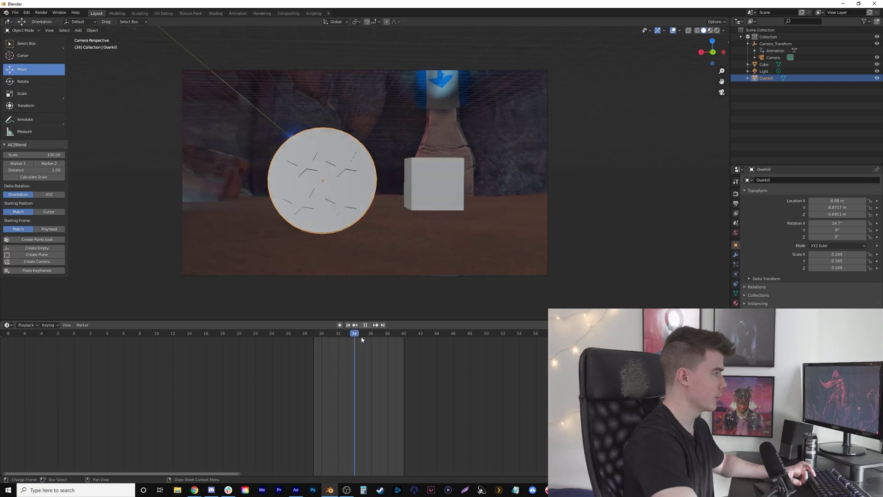
pyautogui.press('space')
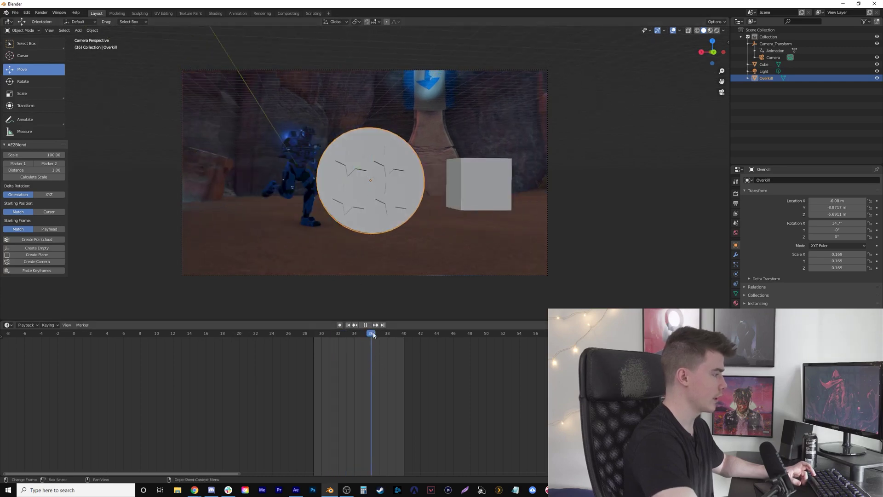
pyautogui.press('space')
# Step: Push the Overkill medal back along Y to about -26.03 m and check its movement against the footage
pyautogui.press('g')
pyautogui.press('y')
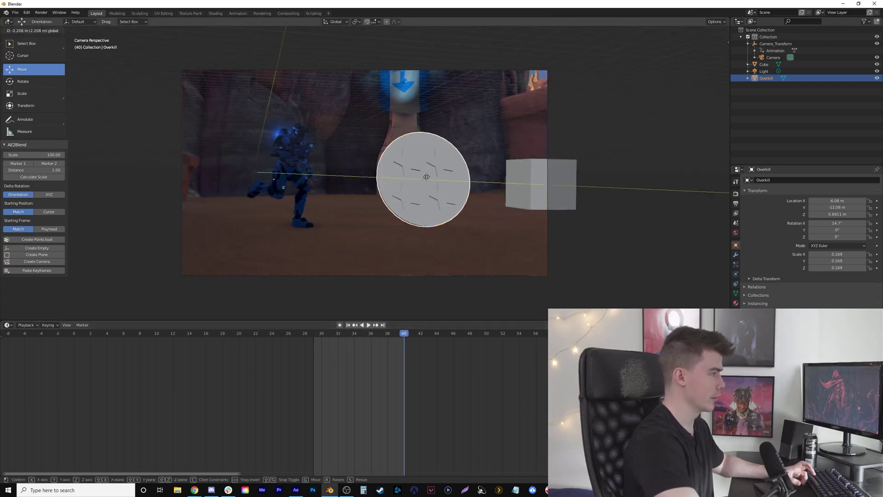
pyautogui.click(322, 276)
pyautogui.press('space')
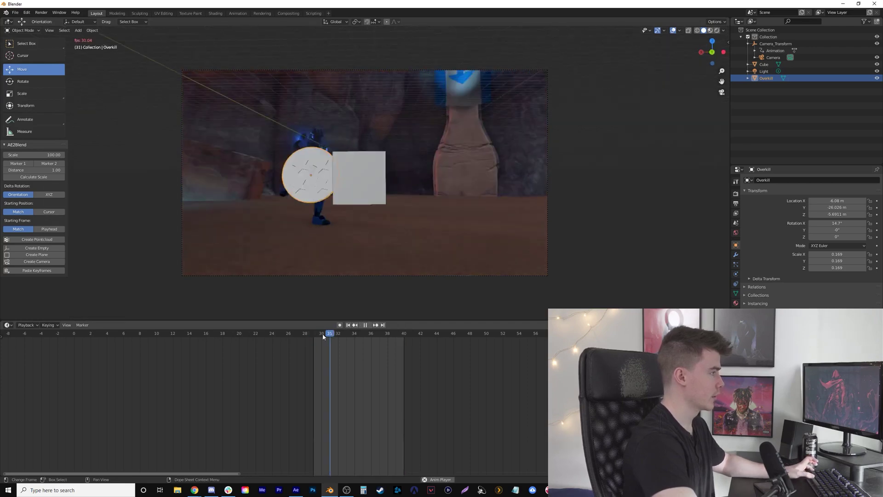
pyautogui.press('space')
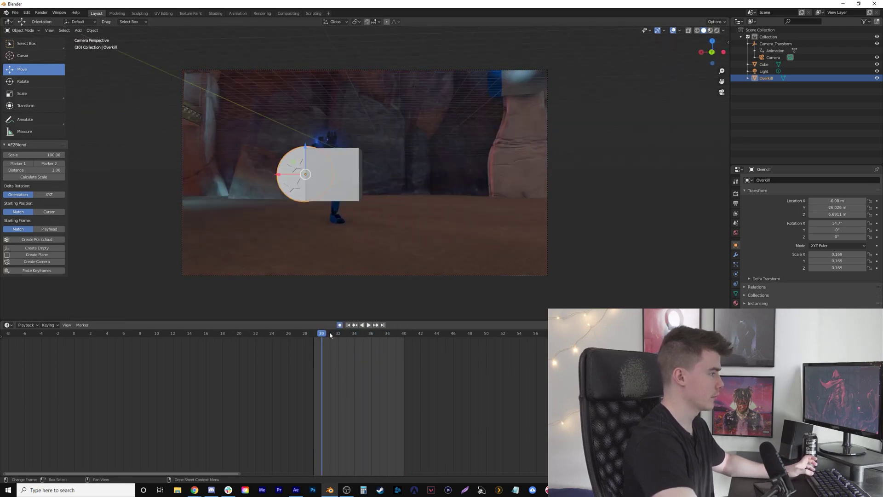
pyautogui.press('space')
pyautogui.press('Right')
pyautogui.press('Right')
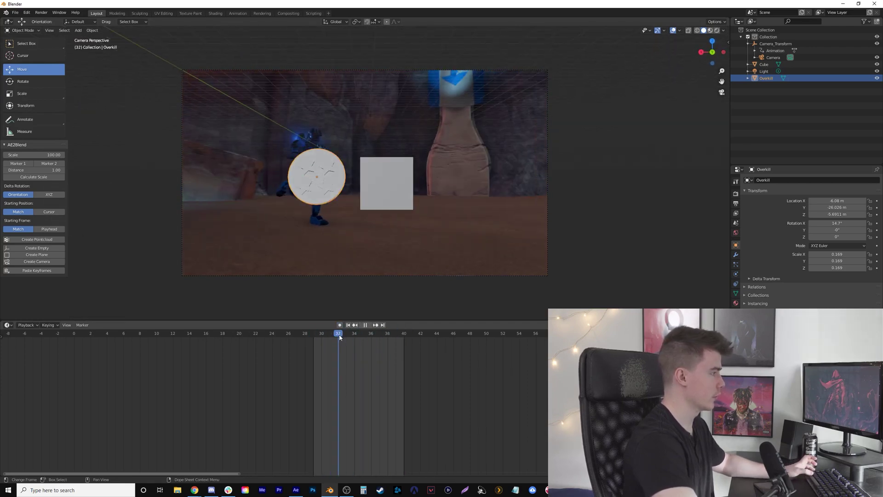
# Step: Shift the medal along X to about -11.8 m and the cube to about -14.6 m, and play both against the footage
pyautogui.moveTo(290, 175); pyautogui.dragTo(481, 184)
pyautogui.click(404, 200)
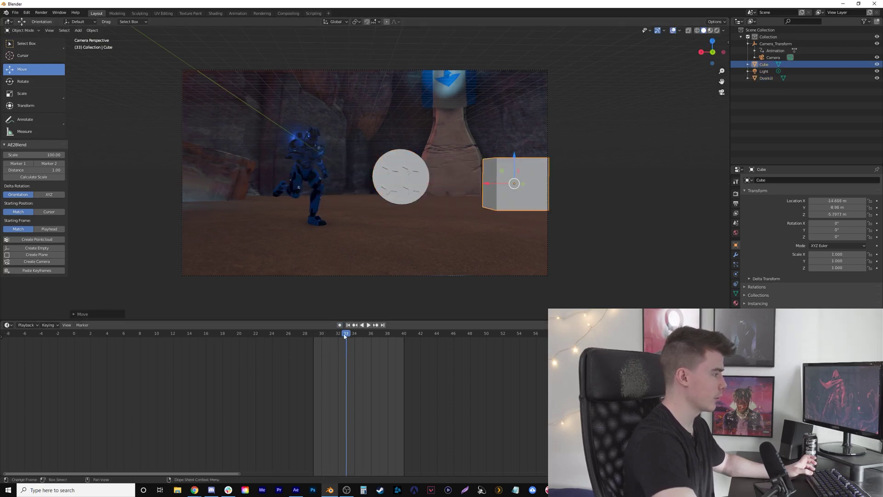
pyautogui.click(304, 331)
pyautogui.press('space')
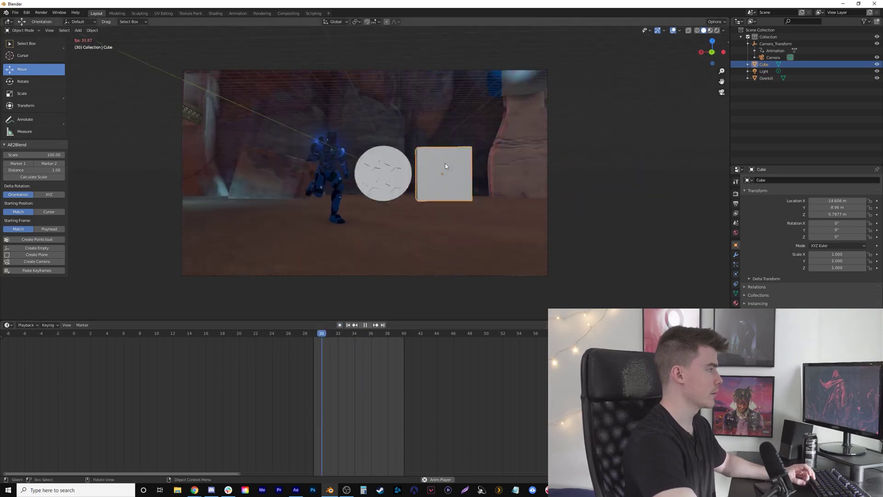
pyautogui.moveTo(322, 337)
pyautogui.mouseDown()
pyautogui.moveTo(311, 339)
pyautogui.moveTo(321, 339)
pyautogui.mouseUp()
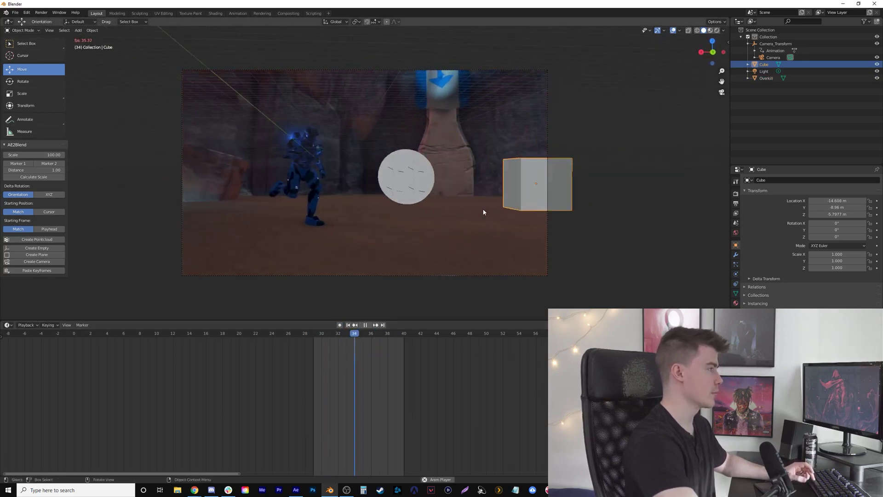
pyautogui.press('space')
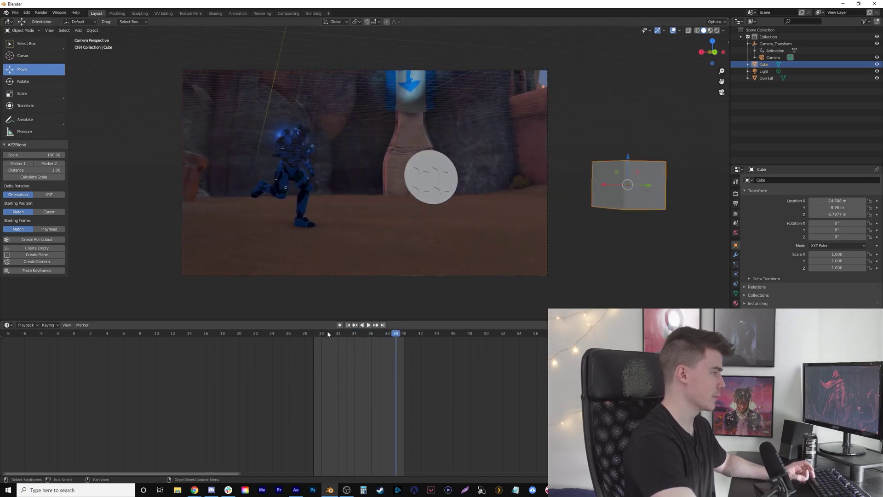
pyautogui.click(328, 335)
pyautogui.press('space')
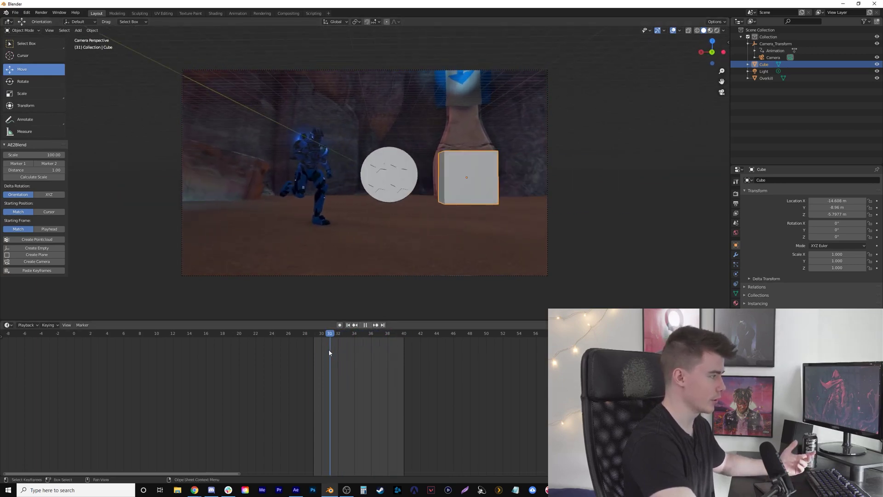
pyautogui.press('space')
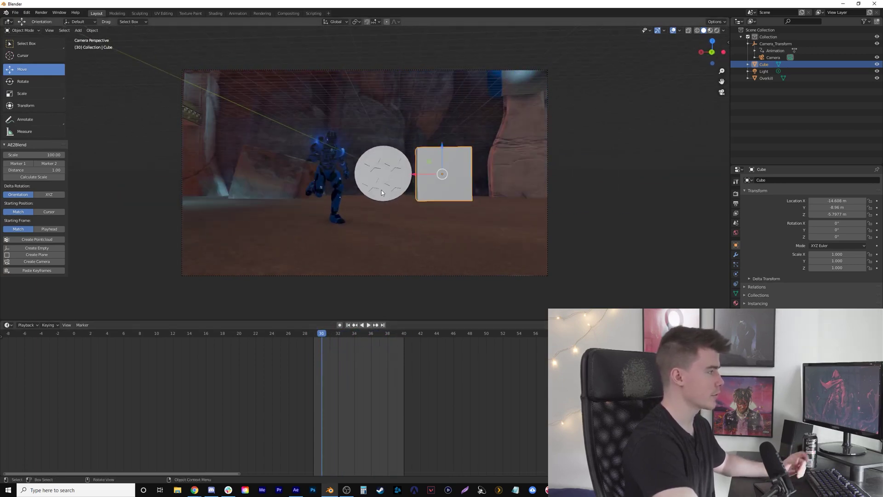
# Step: Animate the Overkill medal spinning about Y with rotation keyframes at frames 30 and 39, and play the animation
pyautogui.click(383, 190)
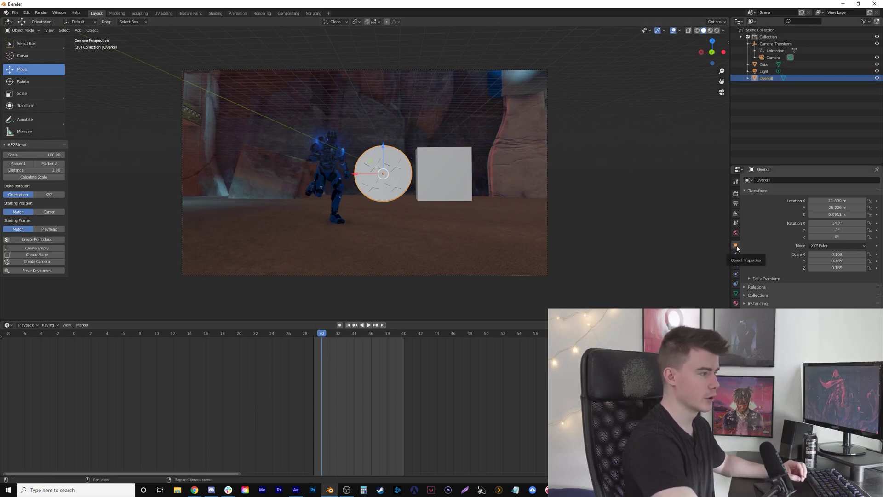
pyautogui.click(877, 237)
pyautogui.moveTo(324, 335); pyautogui.dragTo(396, 340)
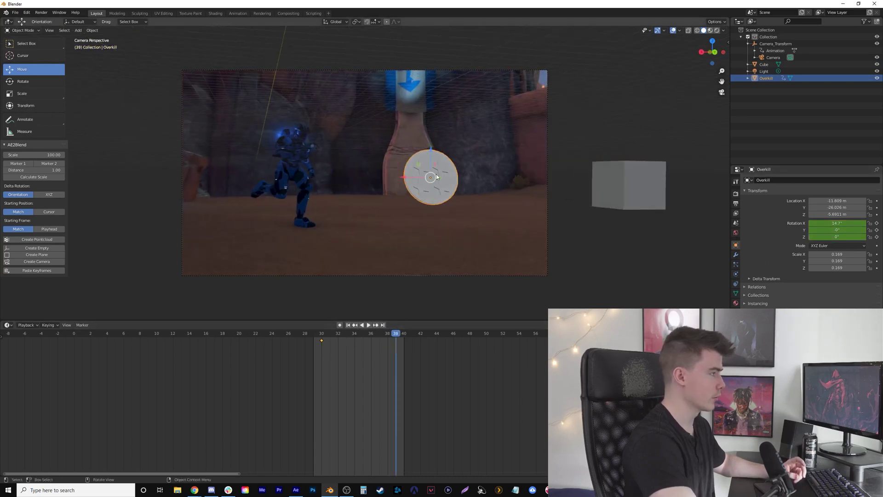
pyautogui.click(10, 82)
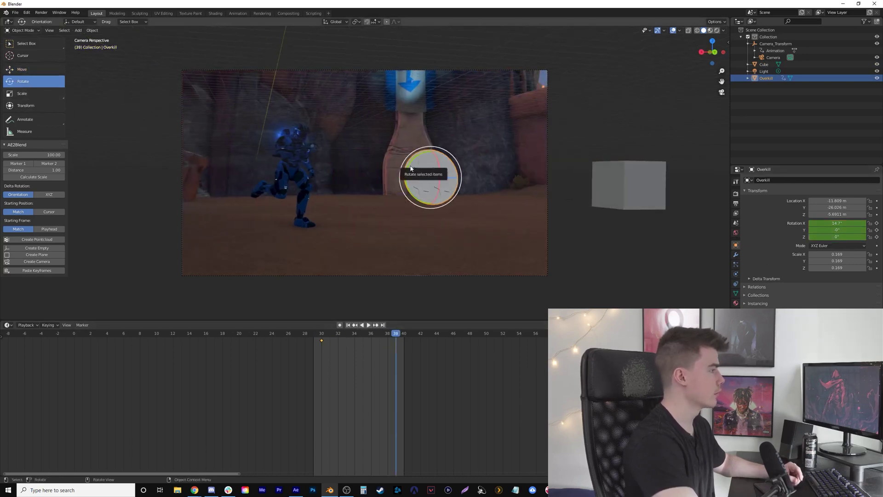
pyautogui.moveTo(411, 168); pyautogui.dragTo(491, 156)
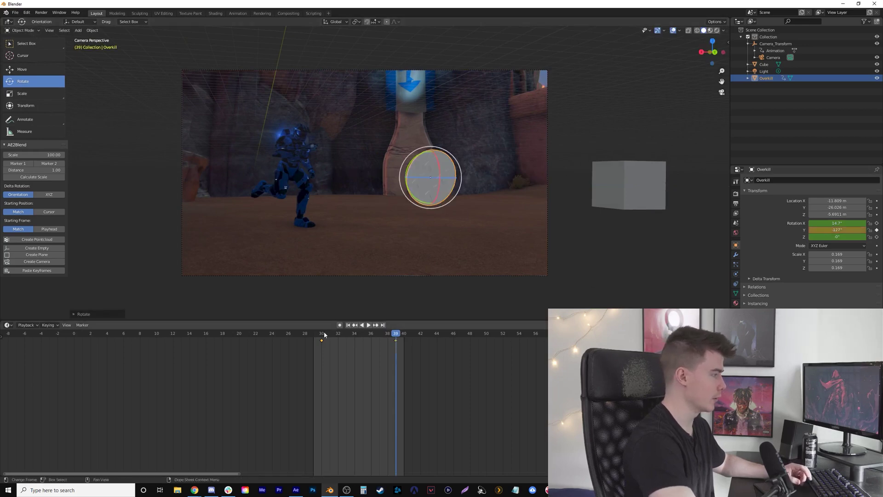
pyautogui.press('space')
pyautogui.press('space')
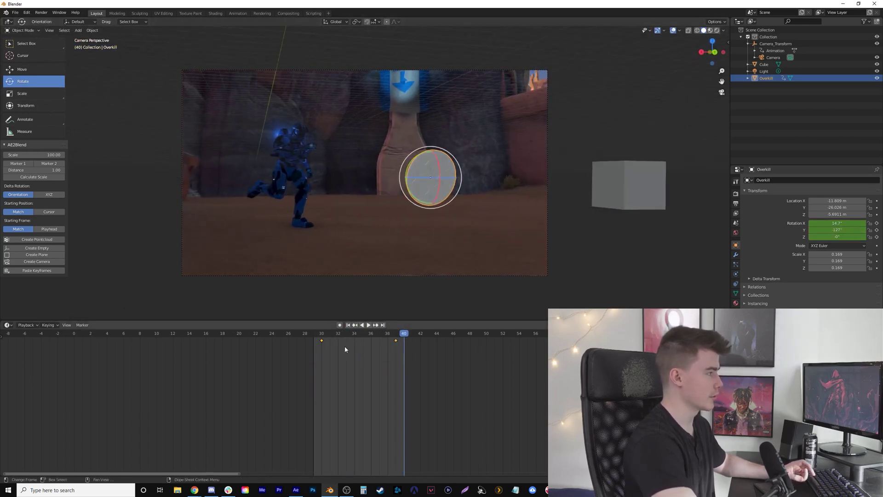
# Step: Play the medal's spin against the footage, pause at frame 35 and deselect the medal
pyautogui.press('space')
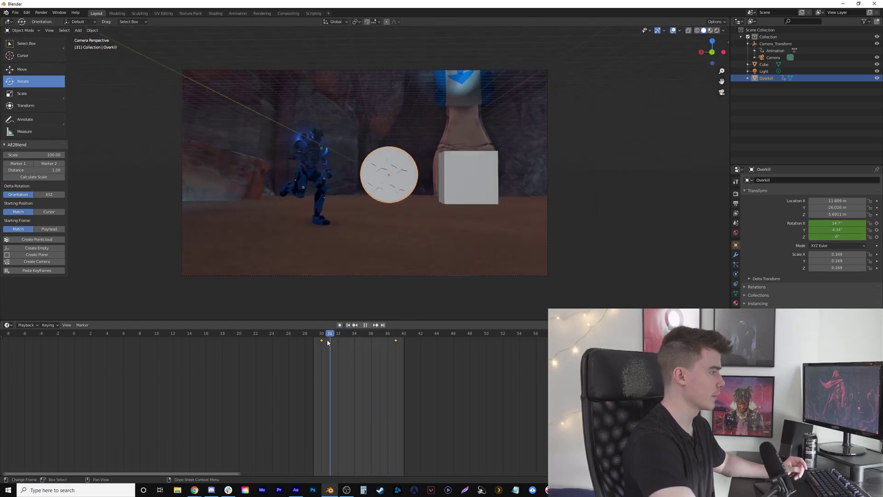
pyautogui.press('space')
pyautogui.press('space')
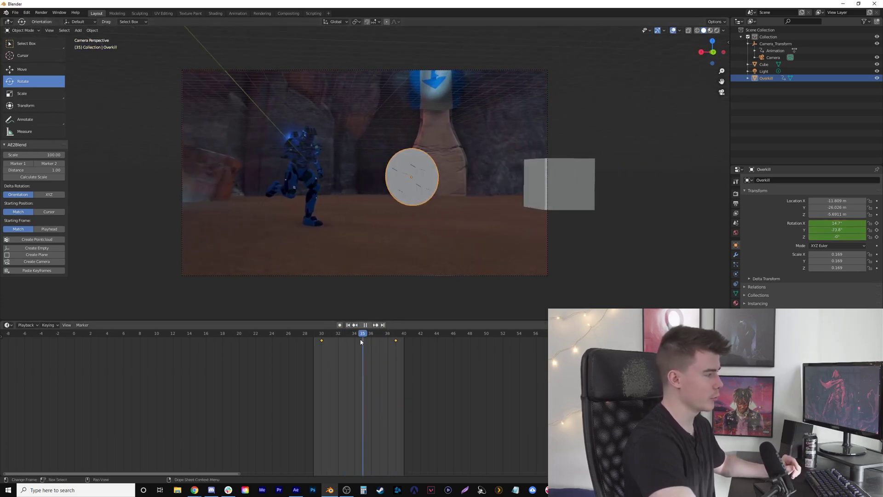
pyautogui.press('space')
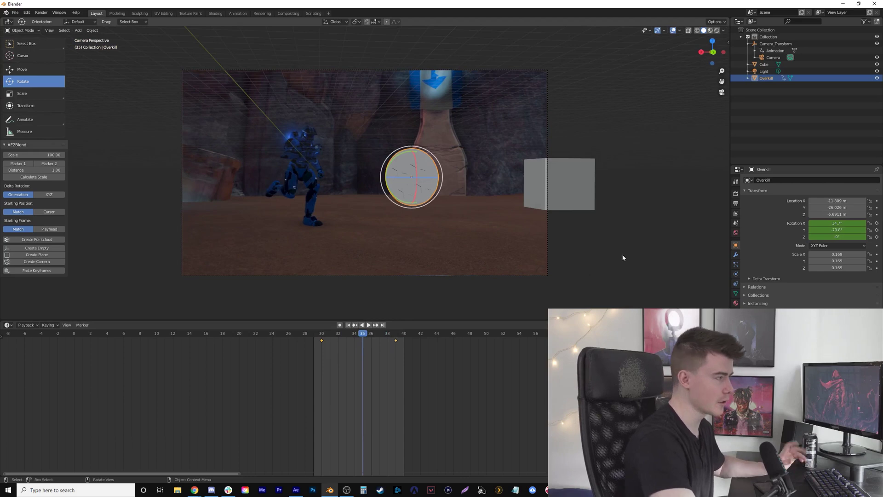
pyautogui.click(616, 254)
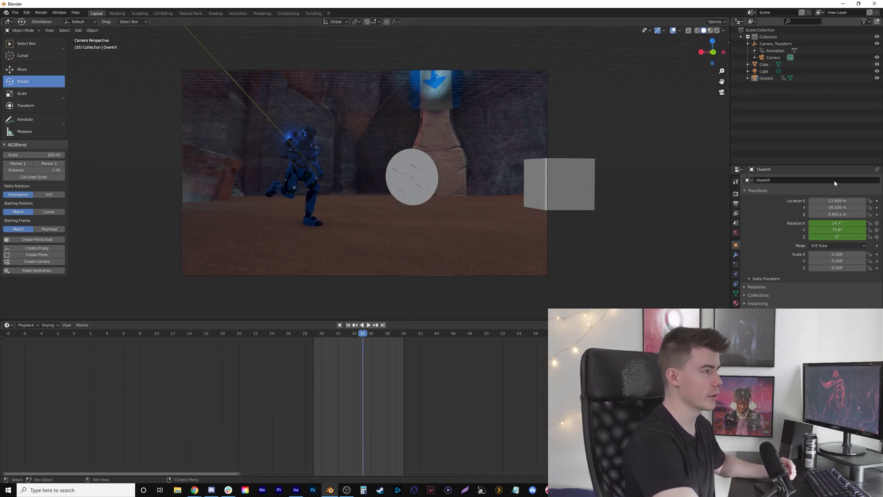
# Step: Set the render engine to Cycles and switch the viewport to Material Preview shading
pyautogui.click(736, 197)
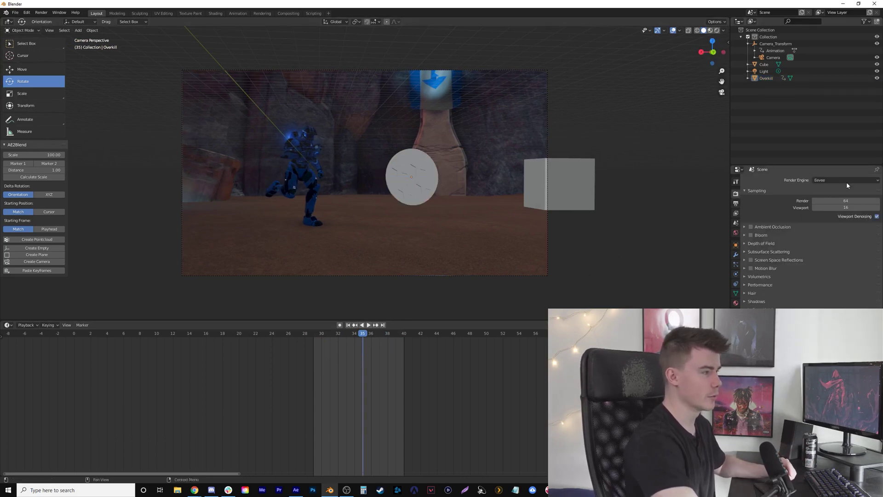
pyautogui.click(858, 181)
pyautogui.click(834, 204)
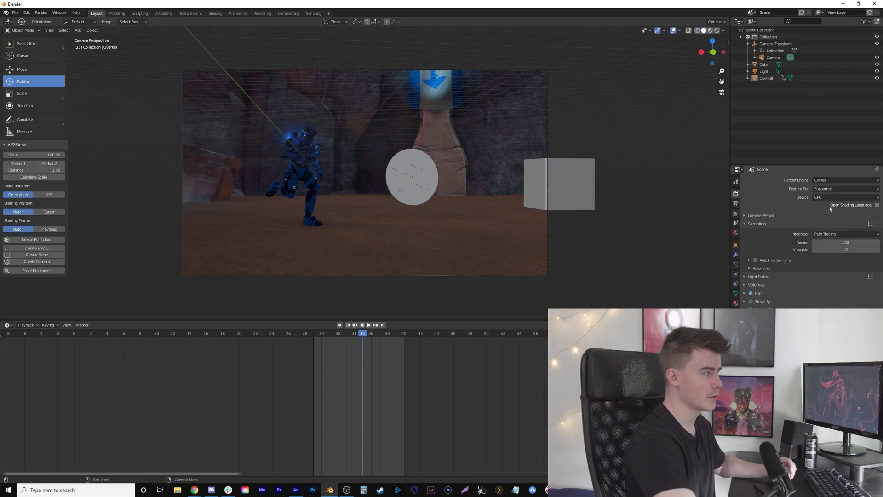
pyautogui.click(710, 31)
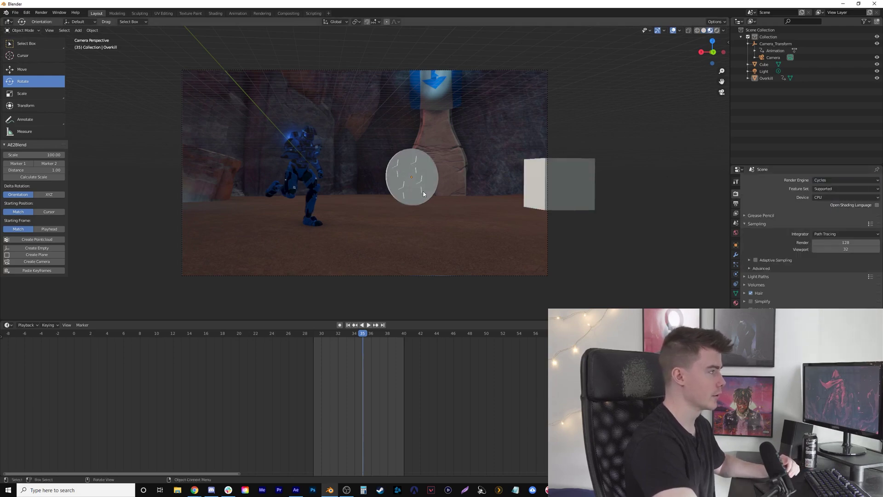
# Step: Leave the camera view and add a Sun light to the scene
pyautogui.moveTo(424, 194); pyautogui.dragTo(214, 131, button='middle')
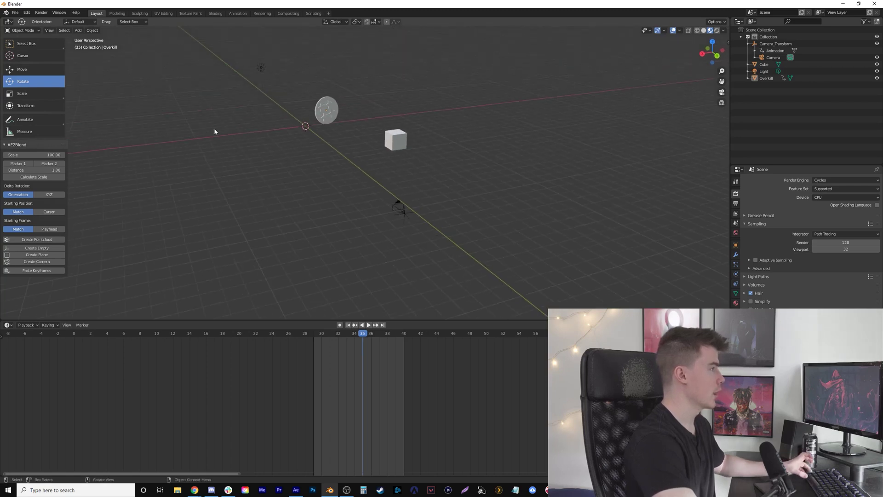
pyautogui.hotkey('shift', 'a')
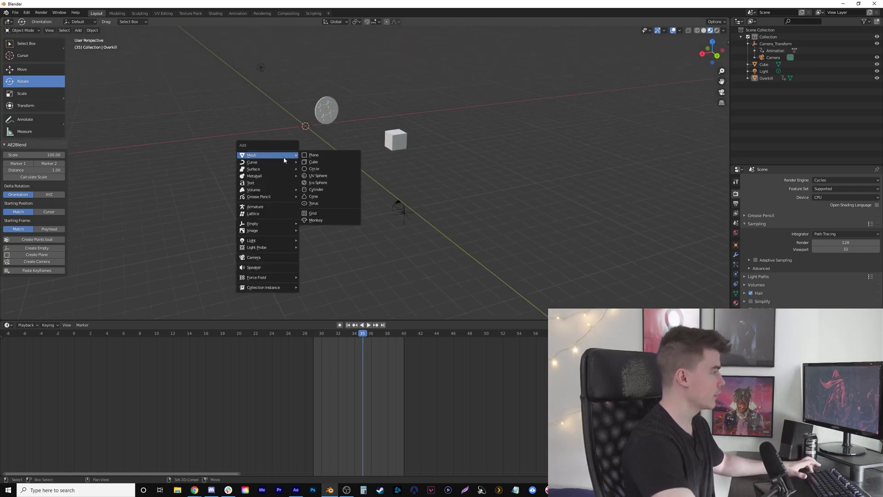
pyautogui.moveTo(276, 240)
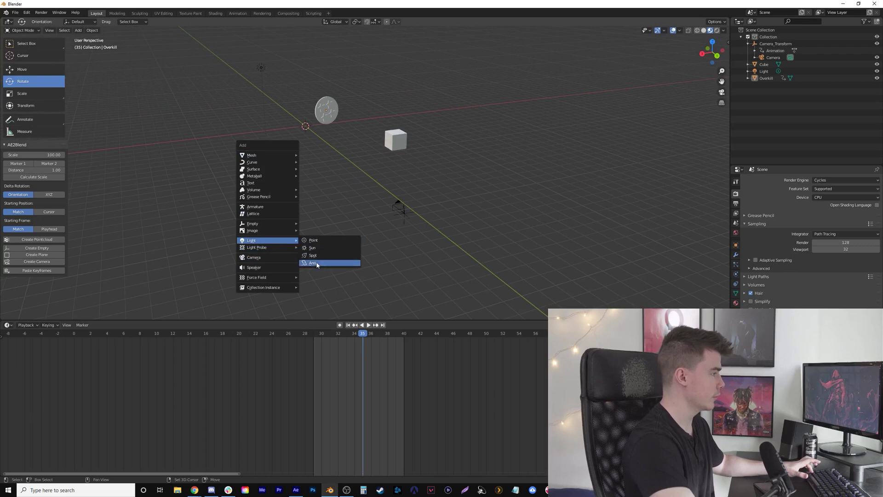
pyautogui.click(321, 251)
# Step: Move the Sun light horizontally to near the Overkill medal and cube, and raise it along Z above them
pyautogui.moveTo(318, 228); pyautogui.dragTo(364, 193, button='middle')
pyautogui.click(22, 69)
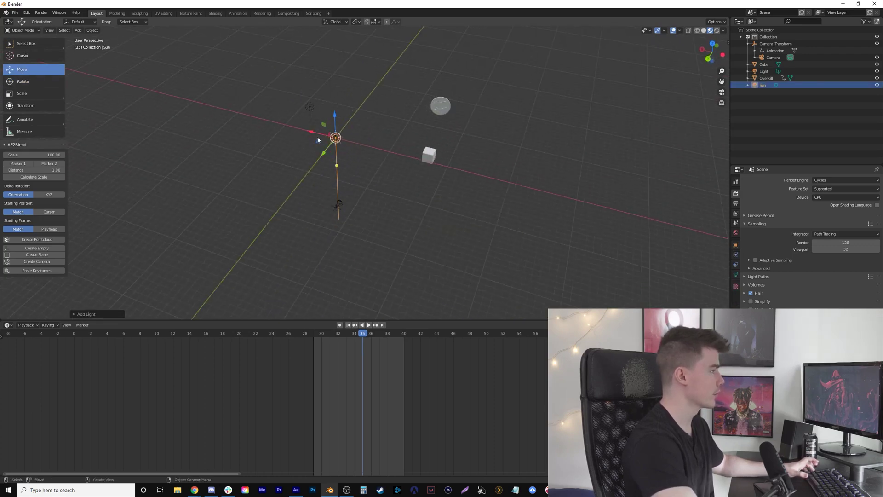
pyautogui.moveTo(311, 130); pyautogui.dragTo(435, 146)
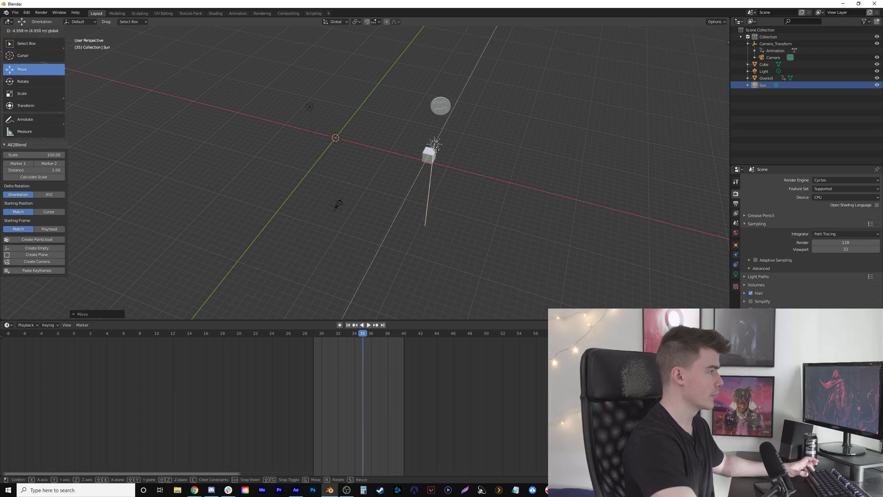
pyautogui.moveTo(471, 106); pyautogui.dragTo(472, 107)
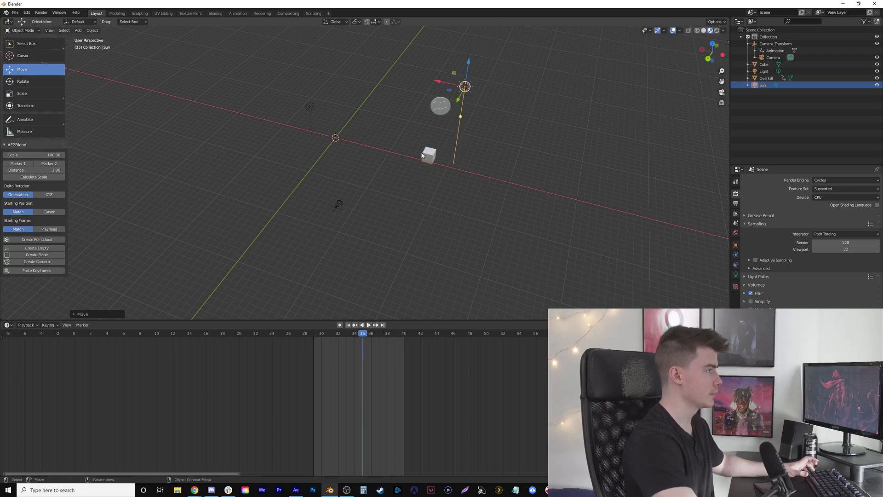
pyautogui.moveTo(471, 107); pyautogui.dragTo(263, 69, button='middle')
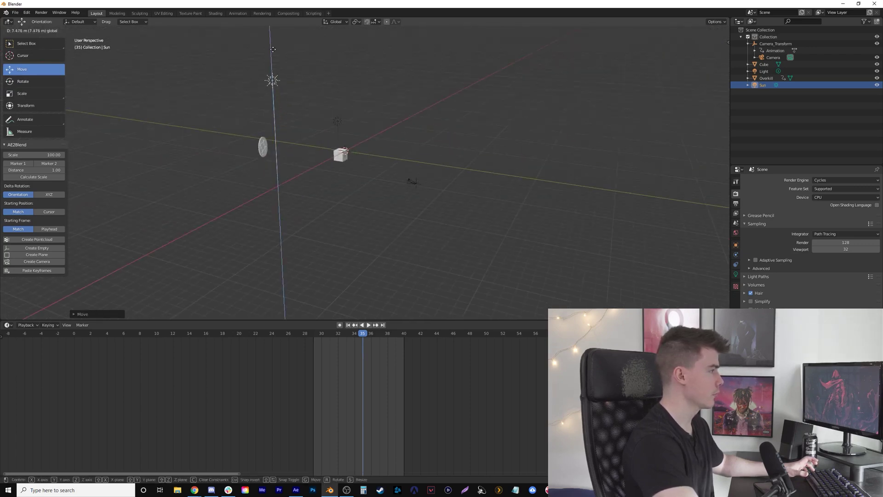
pyautogui.click(276, 41)
pyautogui.moveTo(292, 64); pyautogui.dragTo(325, 64)
pyautogui.click(485, 167)
# Step: Return to the camera view and render frame 35 to check the lighting on the medal
pyautogui.press('KP_0')
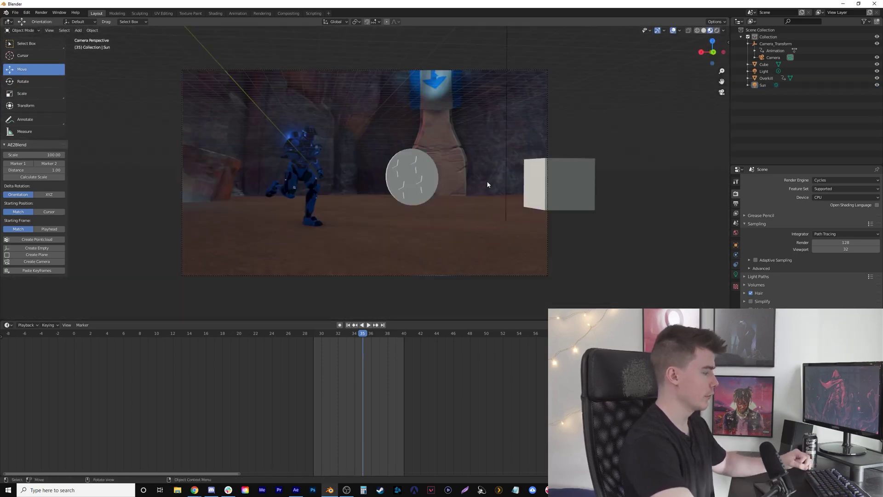
pyautogui.press('F12')
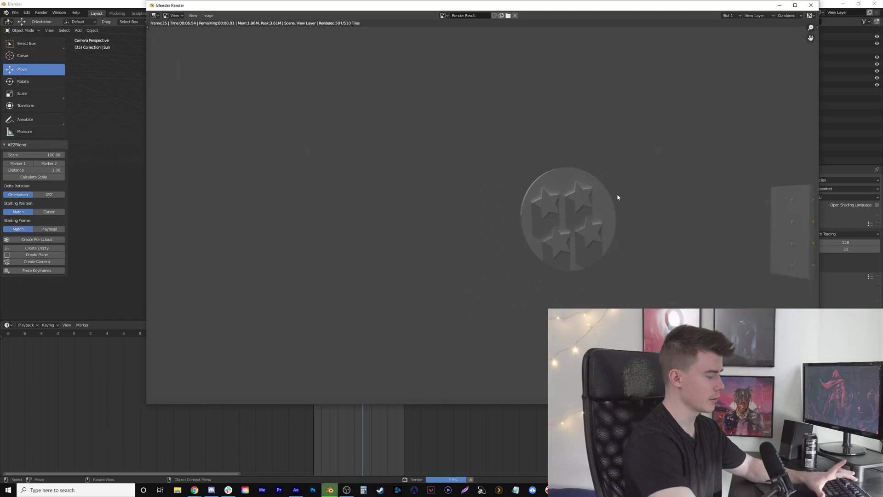
pyautogui.click(811, 5)
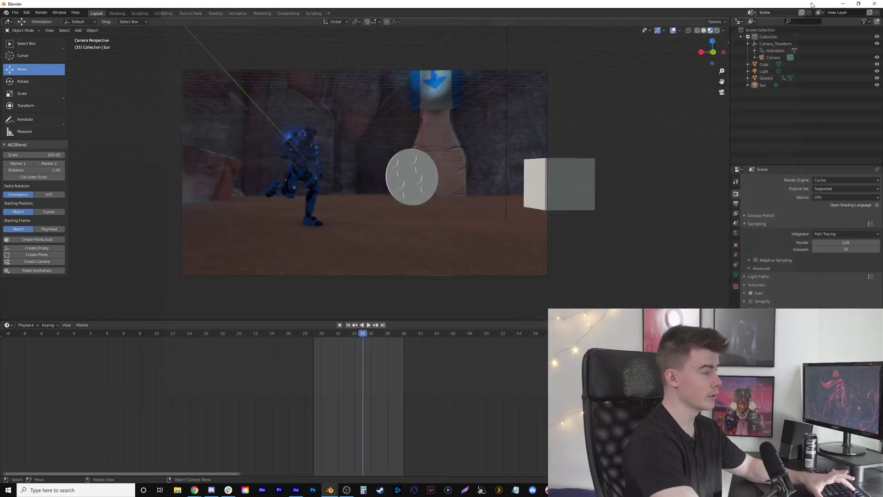
# Step: Make the render's film background transparent and render frame 35 again to check it
pyautogui.click(736, 205)
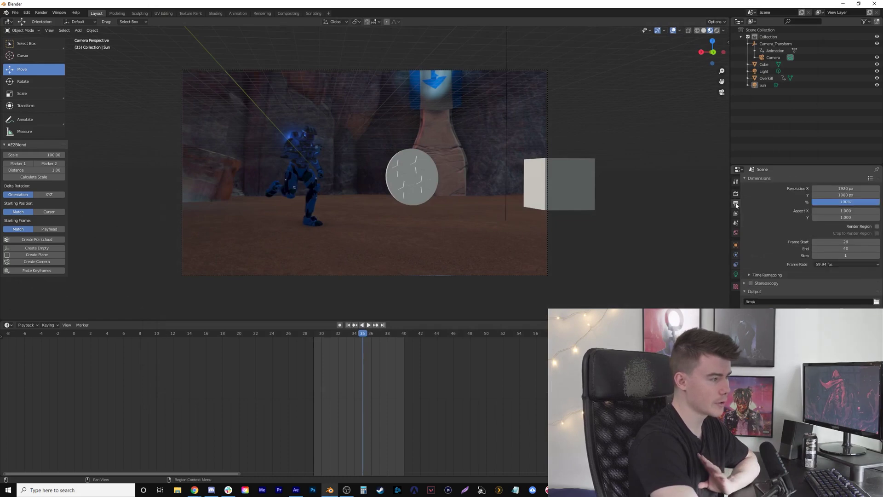
pyautogui.click(735, 194)
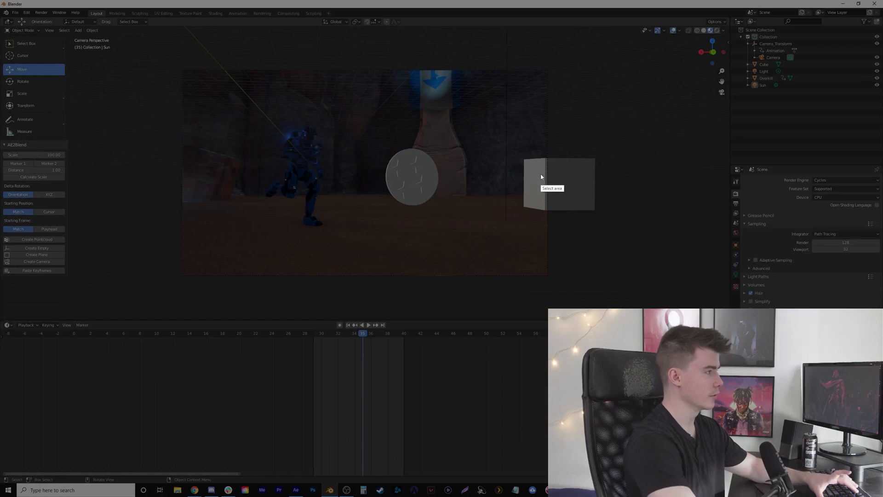
pyautogui.press('Escape')
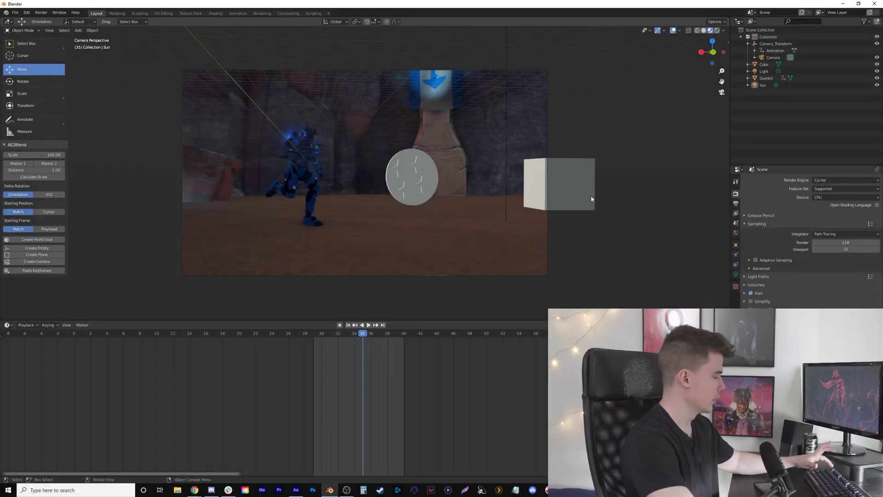
pyautogui.press('F12')
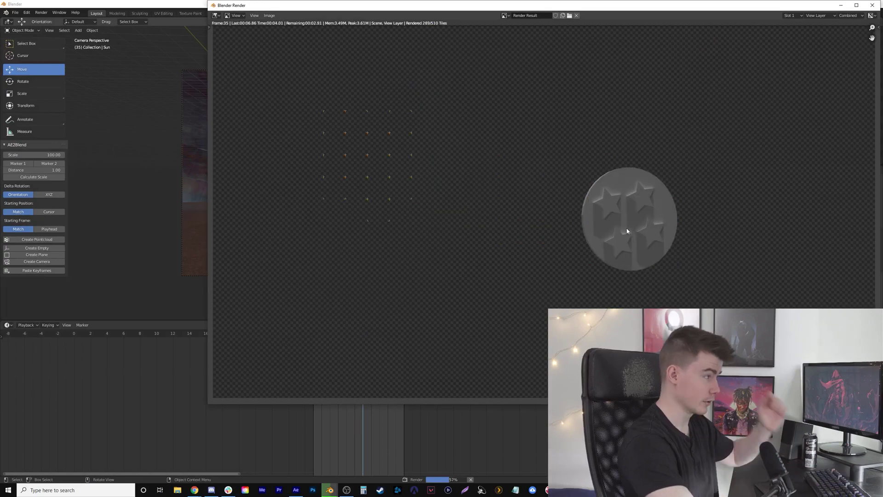
pyautogui.click(872, 5)
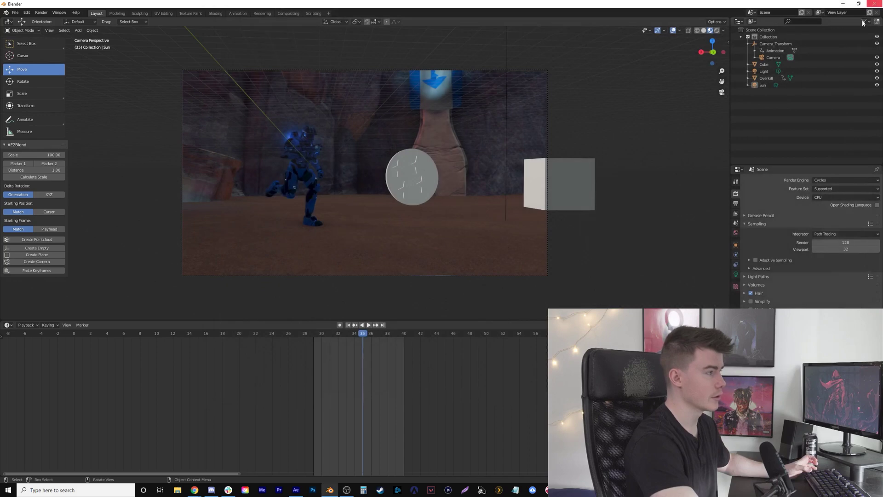
# Step: Set the power of the scene's point light to 2000 W
pyautogui.click(764, 71)
pyautogui.click(778, 71)
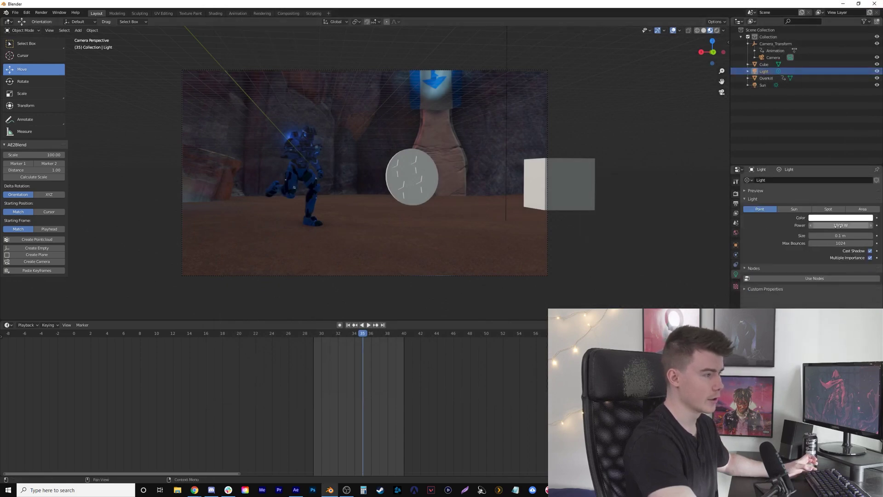
pyautogui.click(835, 225)
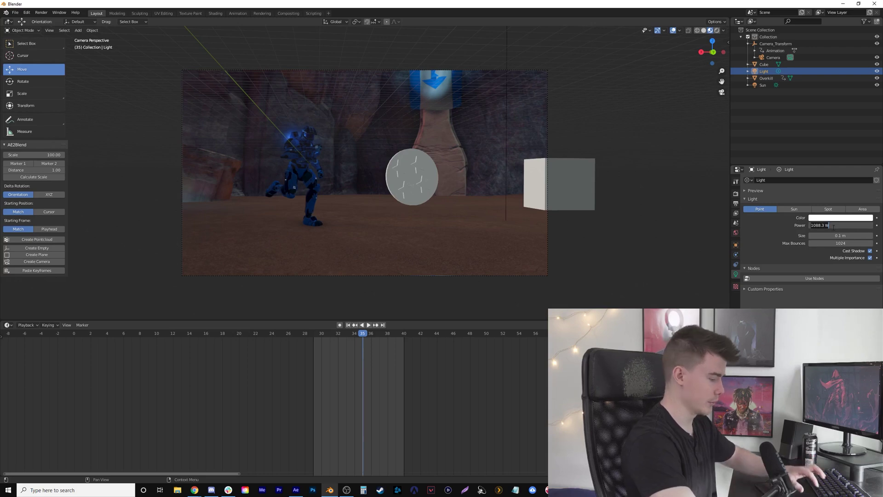
pyautogui.write('2000')
pyautogui.press('Return')
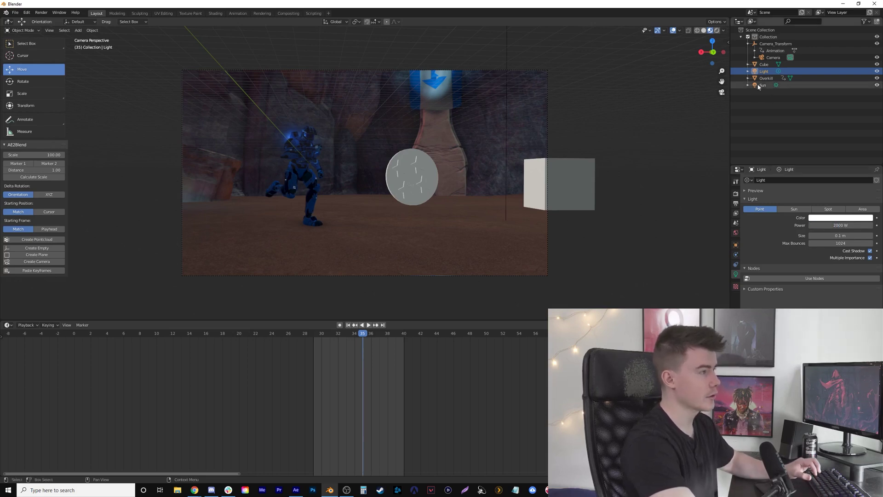
# Step: Set the Sun light's strength to 5 and render frame 35 to check the brighter medal
pyautogui.click(763, 85)
pyautogui.click(828, 226)
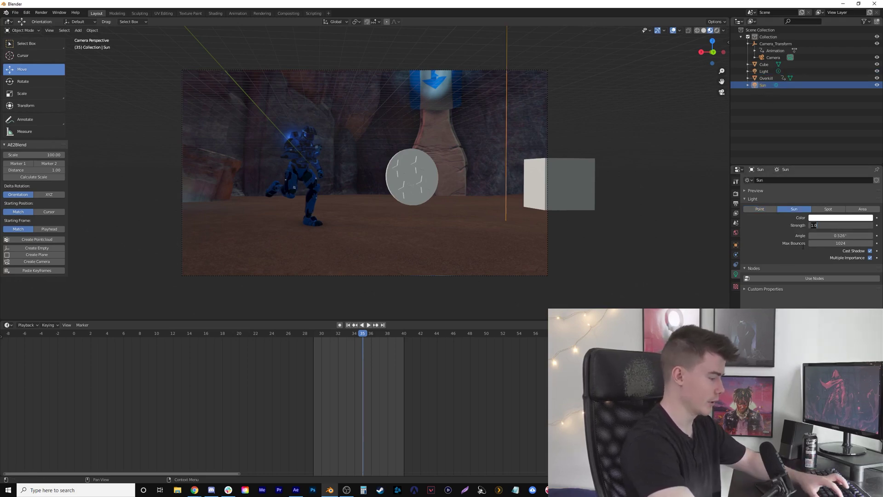
pyautogui.write('5')
pyautogui.press('Return')
pyautogui.click(647, 98)
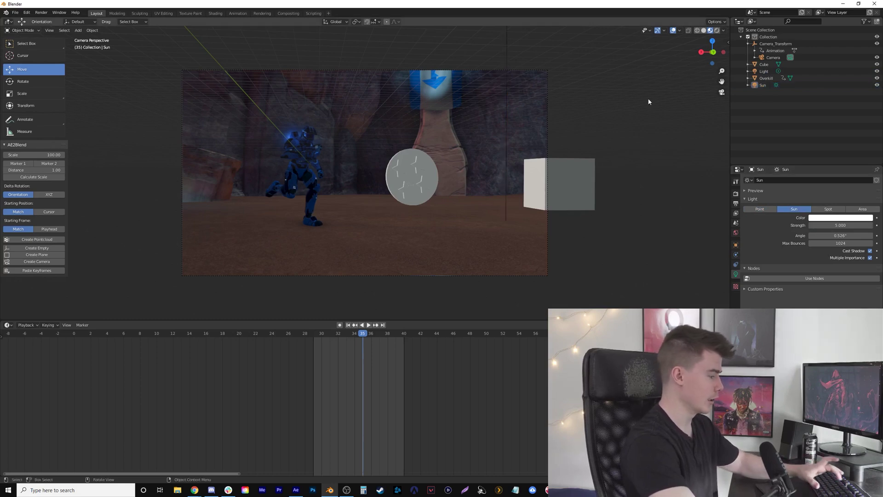
pyautogui.press('F12')
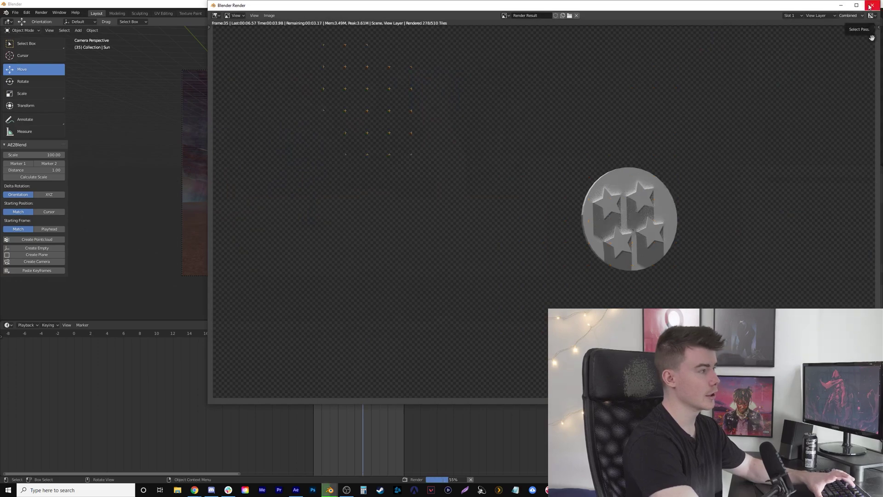
pyautogui.click(870, 6)
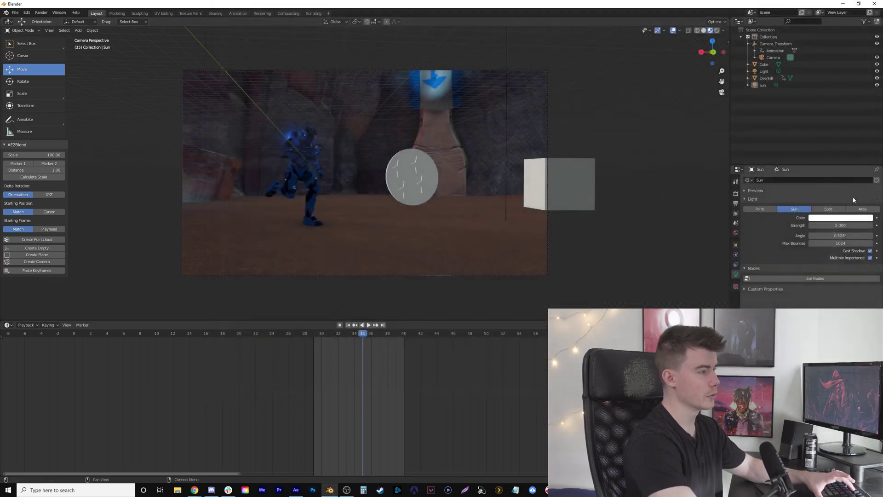
# Step: Go to frame 37 and open the Overkill medal's mesh for editing
pyautogui.click(735, 194)
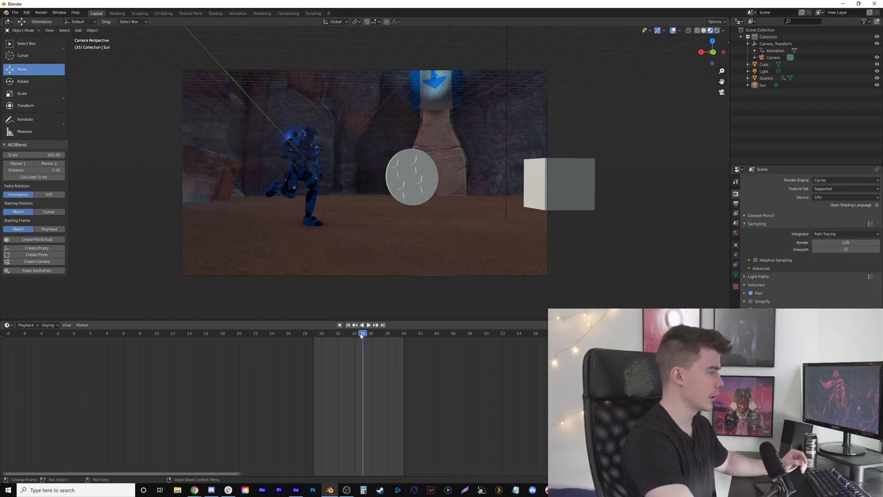
pyautogui.moveTo(362, 335)
pyautogui.mouseDown()
pyautogui.moveTo(327, 337)
pyautogui.moveTo(379, 336)
pyautogui.mouseUp()
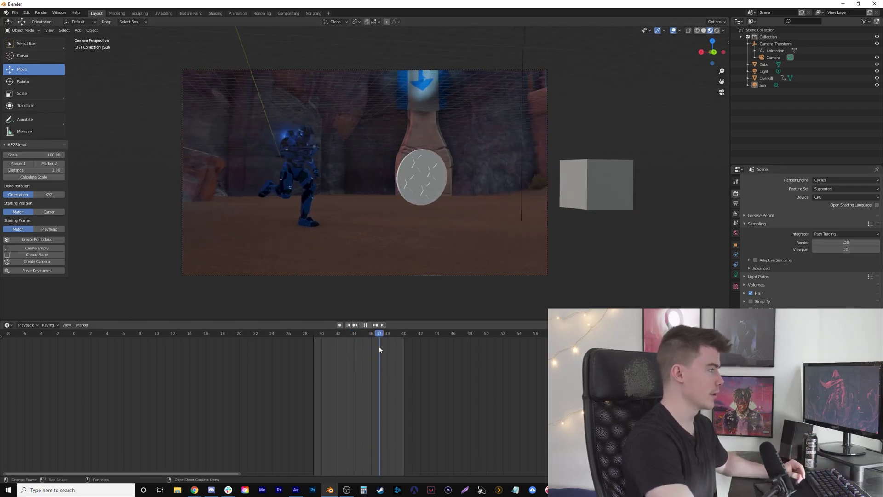
pyautogui.click(760, 80)
pyautogui.click(747, 81)
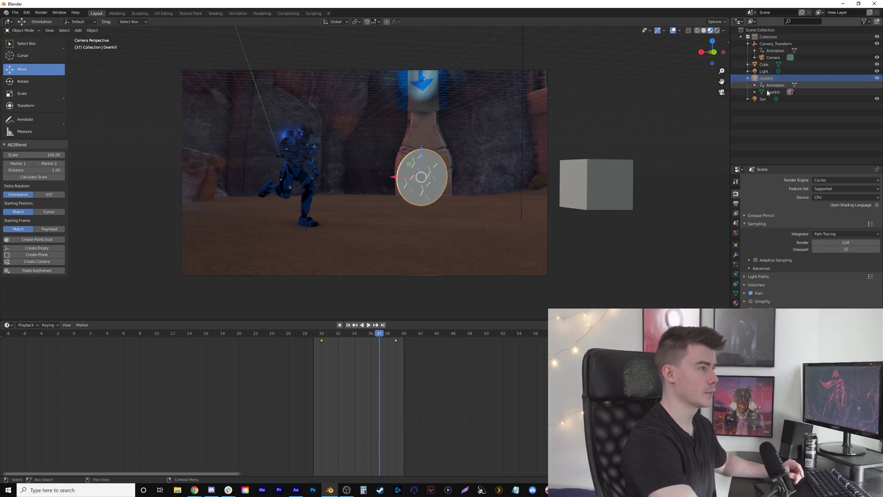
pyautogui.click(772, 92)
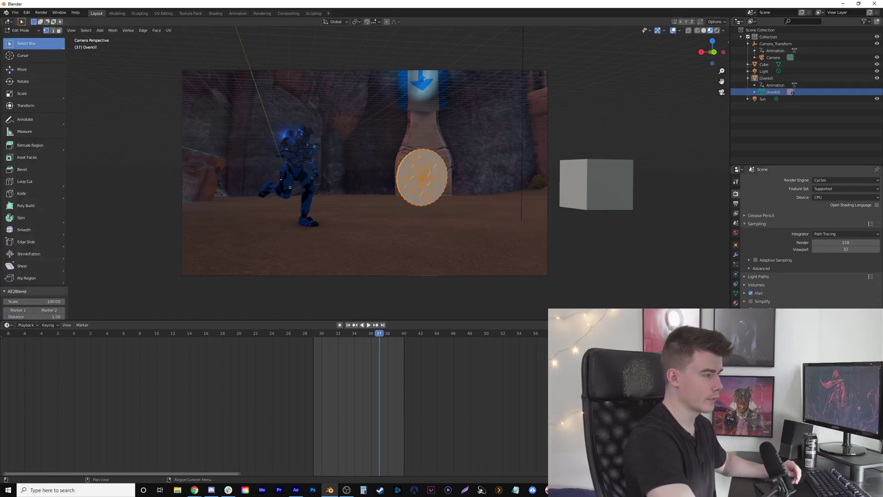
# Step: Change the surface of the medal's Nukei material to Glossy BSDF and colour it yellow
pyautogui.click(736, 303)
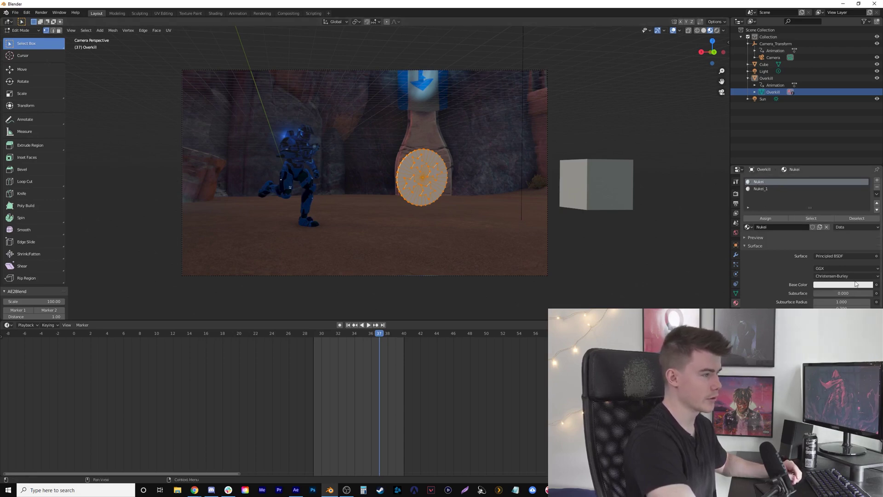
pyautogui.click(838, 256)
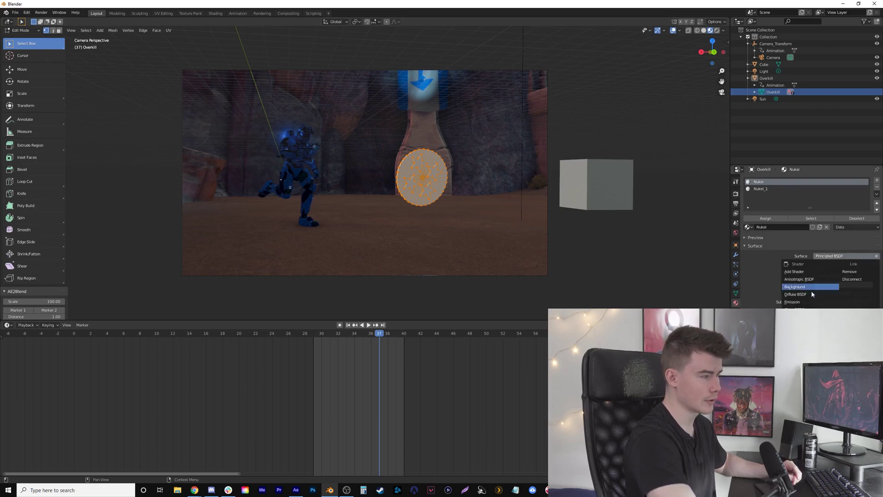
pyautogui.click(798, 317)
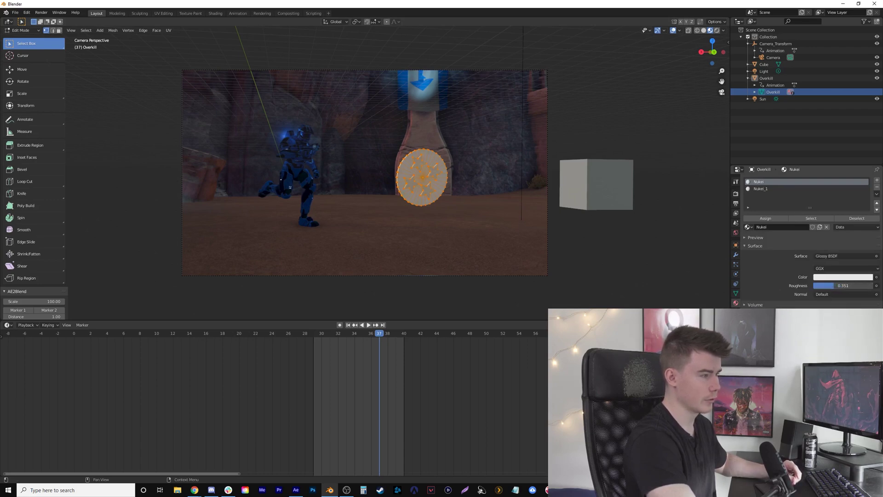
pyautogui.click(839, 277)
pyautogui.hotkey('ctrl', 'v')
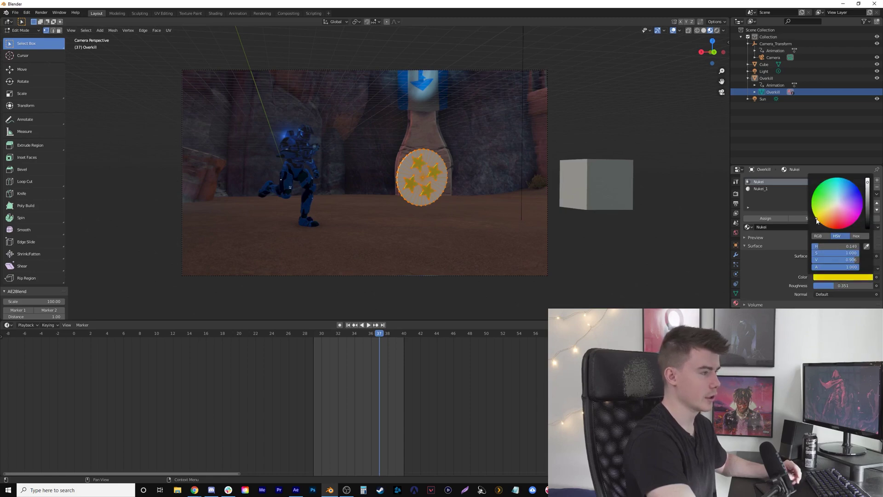
# Step: Darken the base colour of the medal's Nukei_1 material slightly and render frame 37 to check it
pyautogui.click(761, 189)
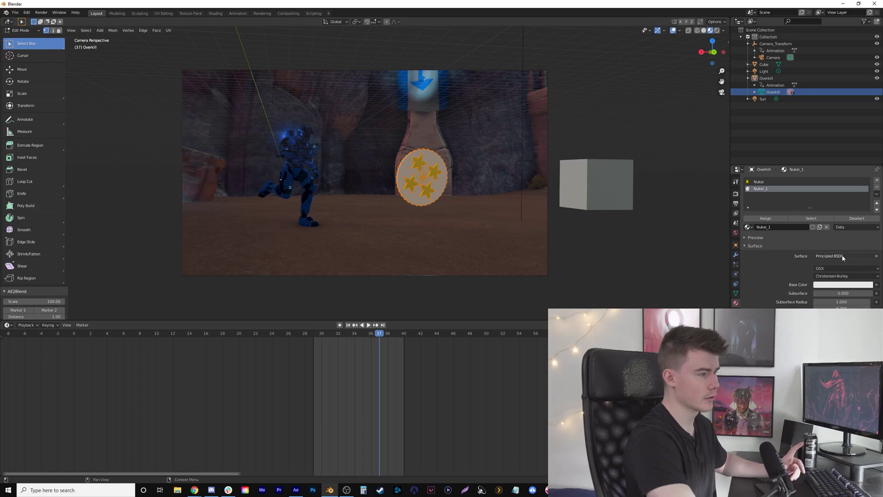
pyautogui.click(843, 285)
pyautogui.moveTo(868, 203); pyautogui.dragTo(867, 189)
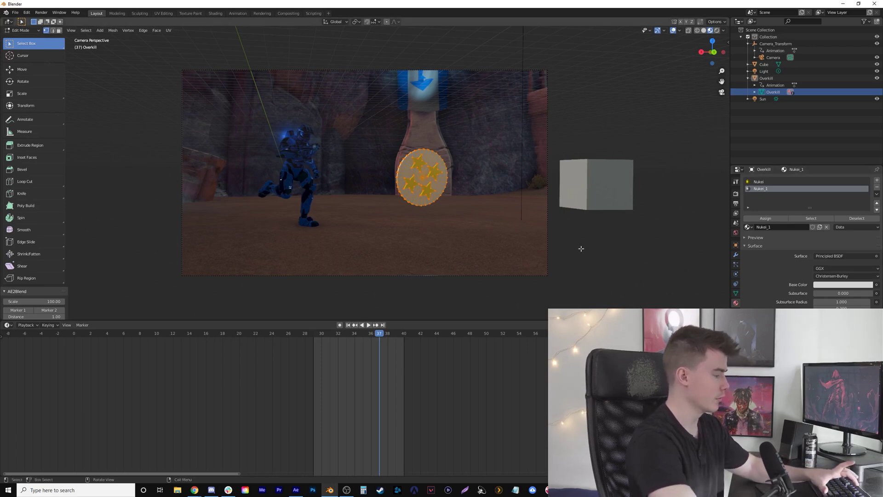
pyautogui.press('F12')
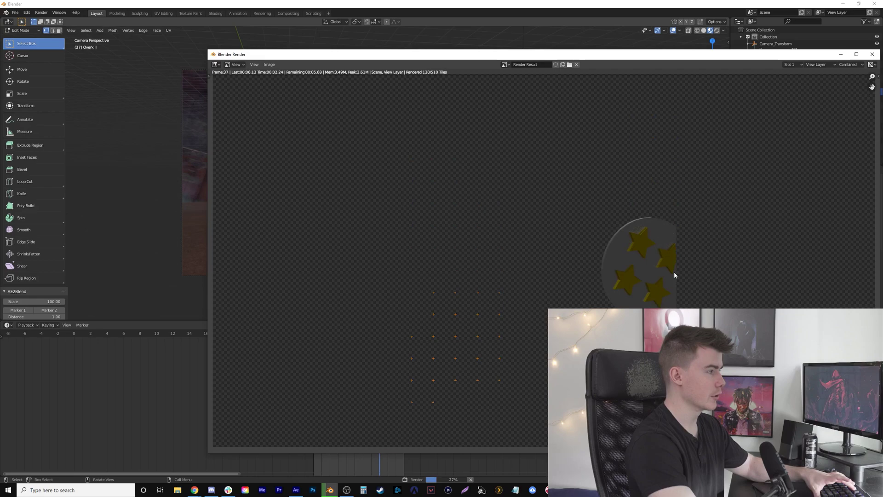
pyautogui.click(872, 55)
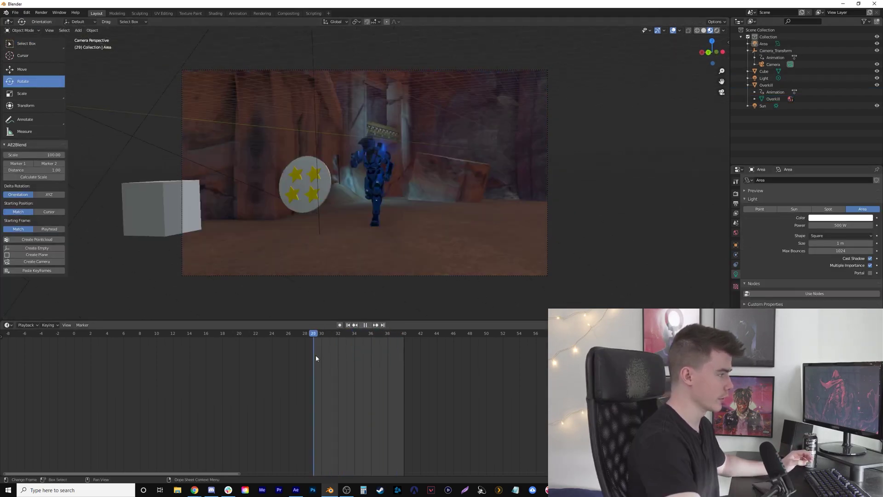
# Step: Play back the tracked shot to check the shaded and lit medal in motion
pyautogui.press('space')
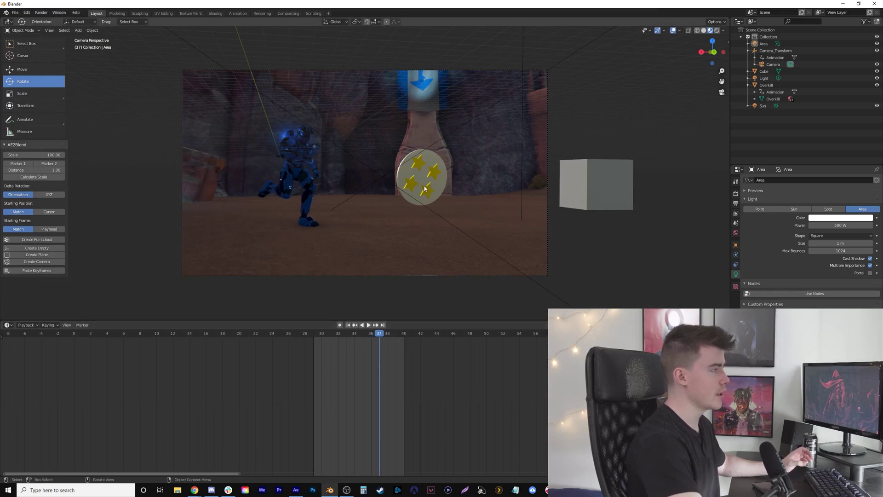
pyautogui.press('space')
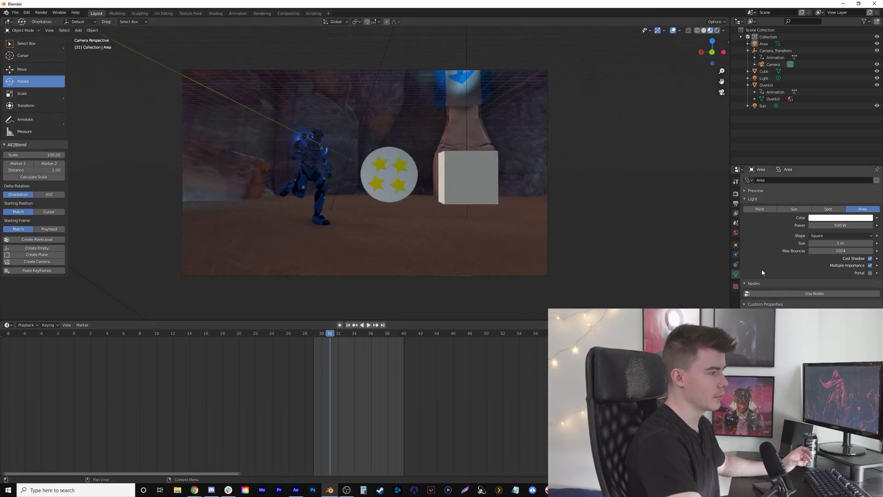
# Step: Create a folder named 1 on the Desktop and set it as the render output location
pyautogui.click(736, 195)
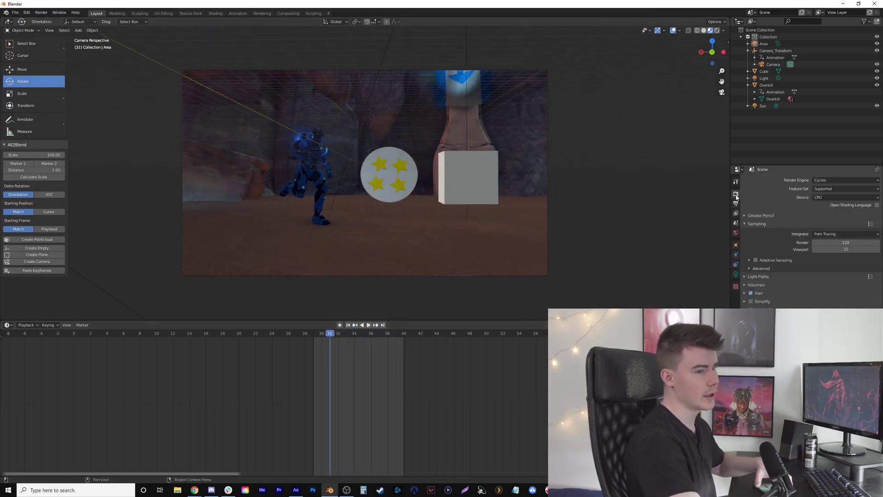
pyautogui.click(736, 203)
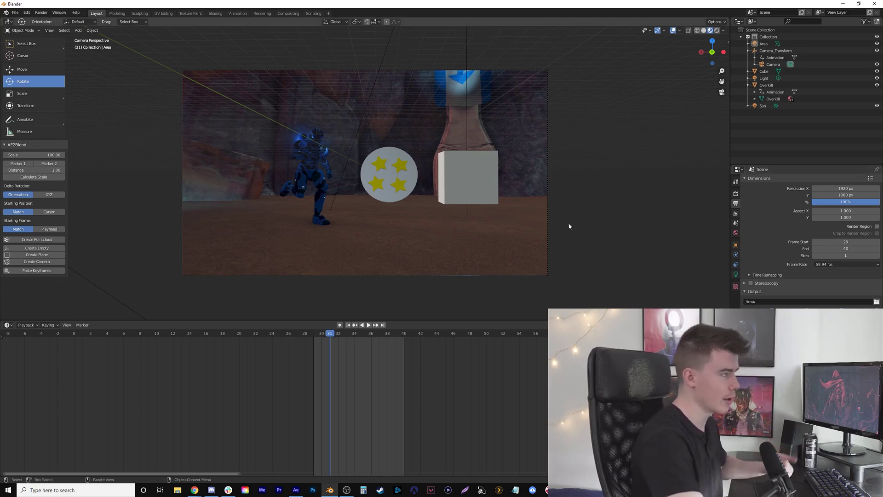
pyautogui.click(875, 302)
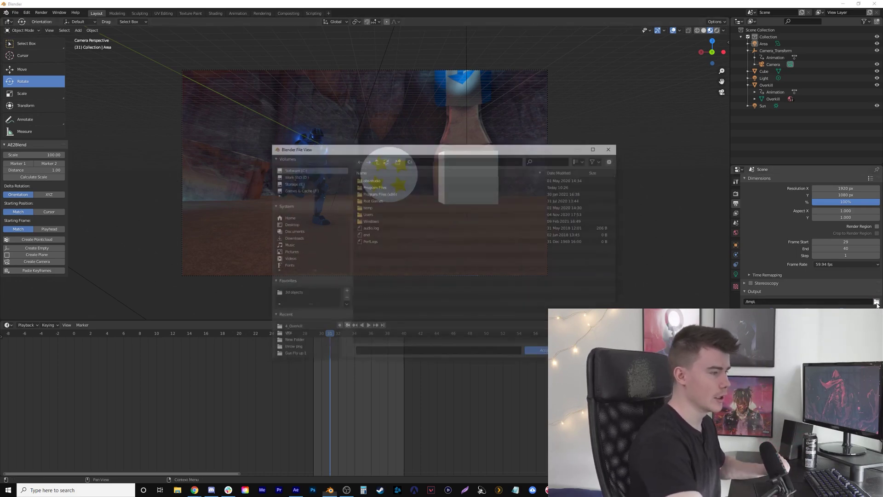
pyautogui.click(293, 225)
pyautogui.scroll(-5, 487, 274)
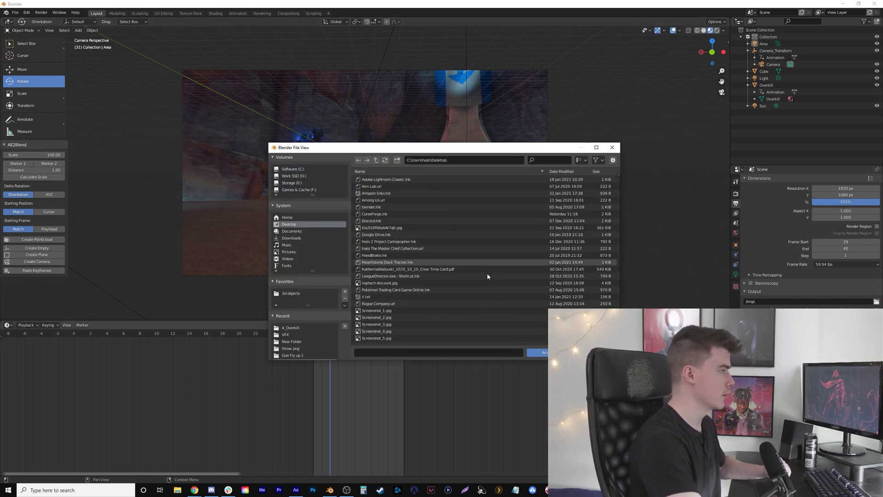
pyautogui.click(397, 160)
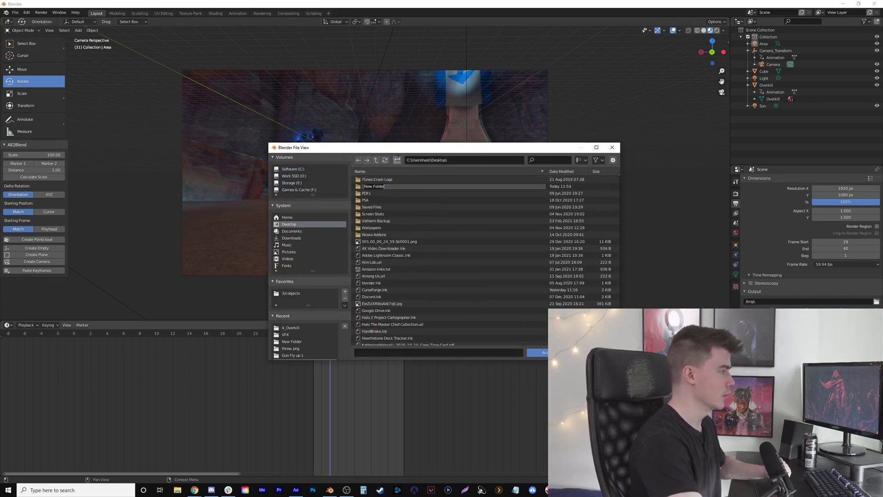
pyautogui.write('1')
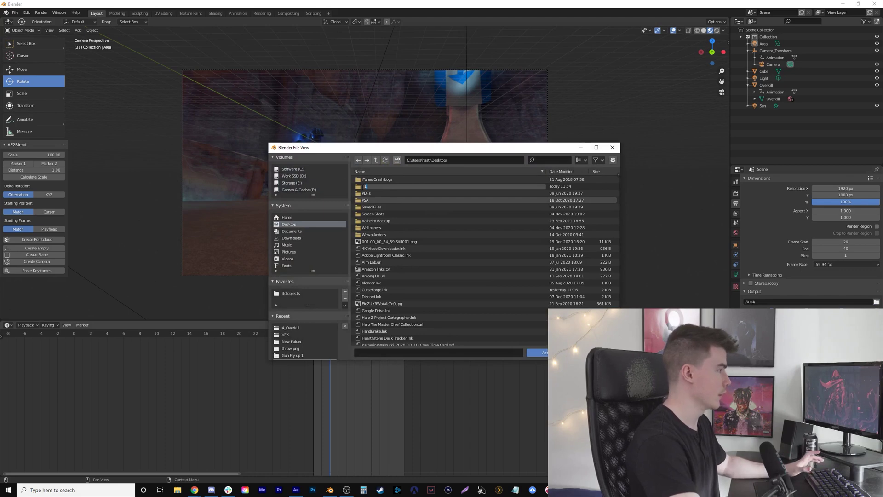
pyautogui.press('Return')
pyautogui.doubleClick(359, 180)
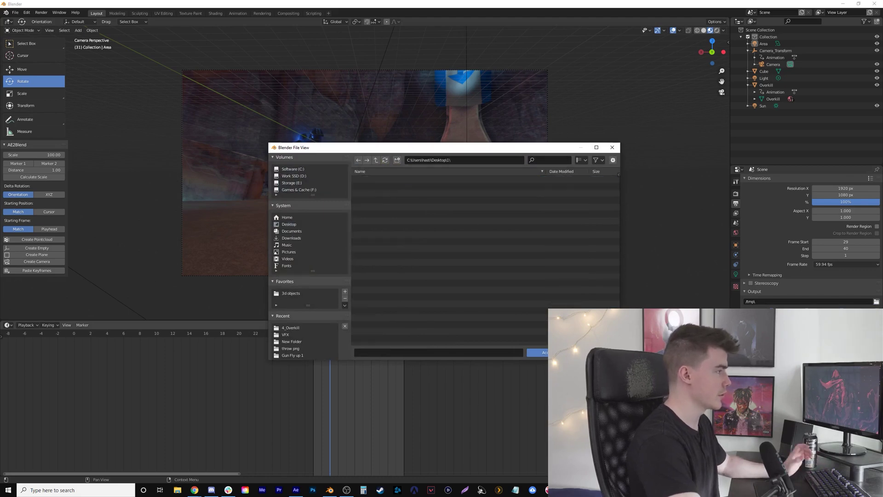
pyautogui.click(537, 352)
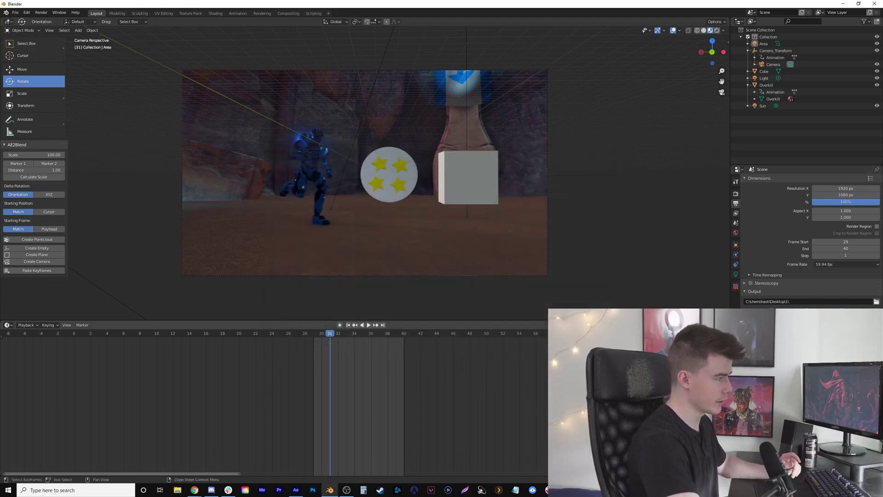
# Step: Render the animation for frames 29 to 40, then close Blender without saving the scene
pyautogui.click(41, 13)
pyautogui.click(52, 28)
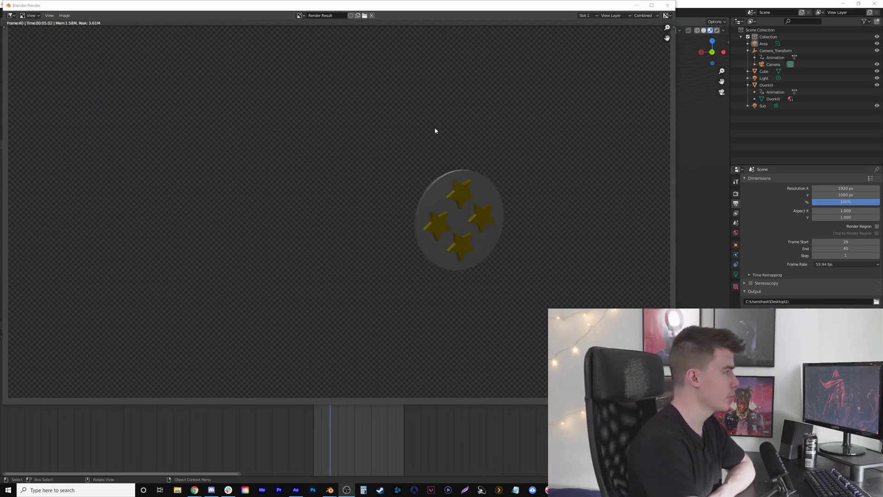
pyautogui.click(668, 5)
pyautogui.click(875, 3)
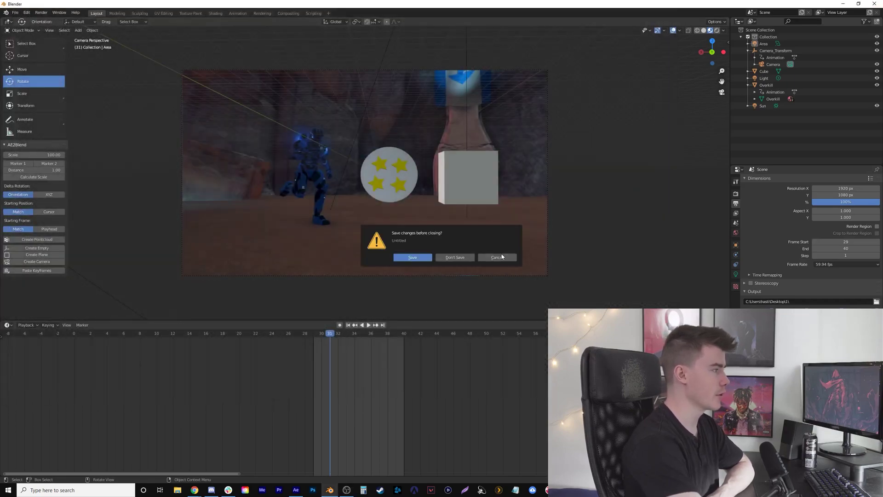
pyautogui.click(454, 257)
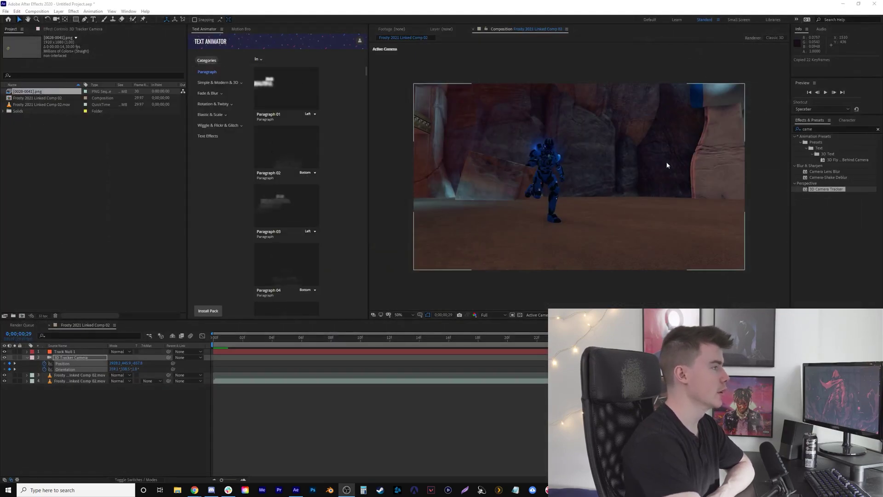
# Step: In After Effects, delete the old [0028-0041].png sequence from the project
pyautogui.click(92, 180)
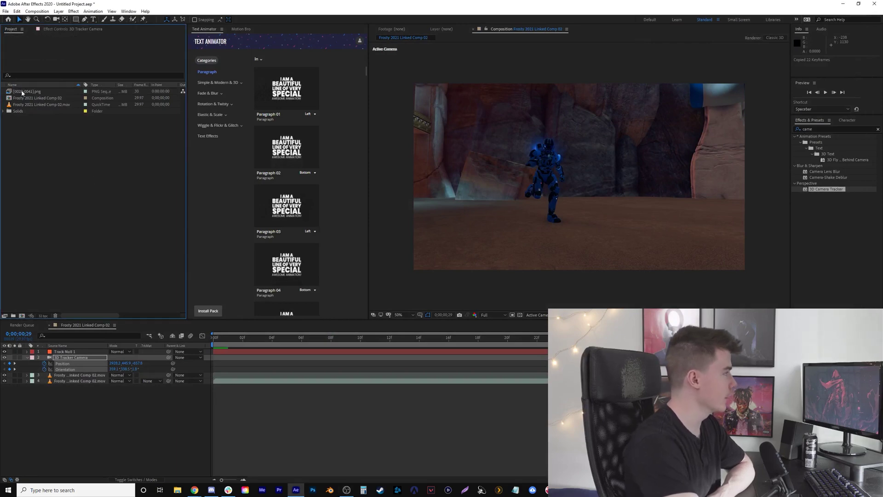
pyautogui.press('Down')
pyautogui.press('Delete')
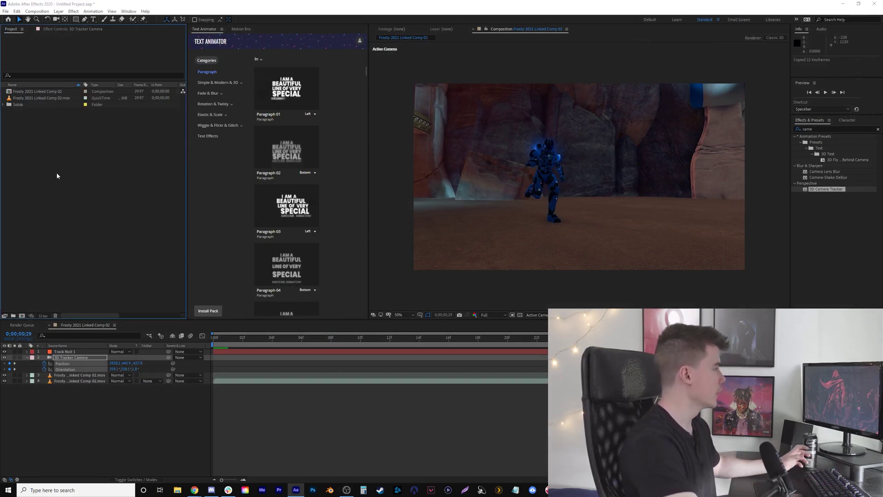
# Step: Start importing footage and browse the Desktop for the render folder
pyautogui.hotkey('ctrl', 'i')
pyautogui.scroll(2, 27, 115)
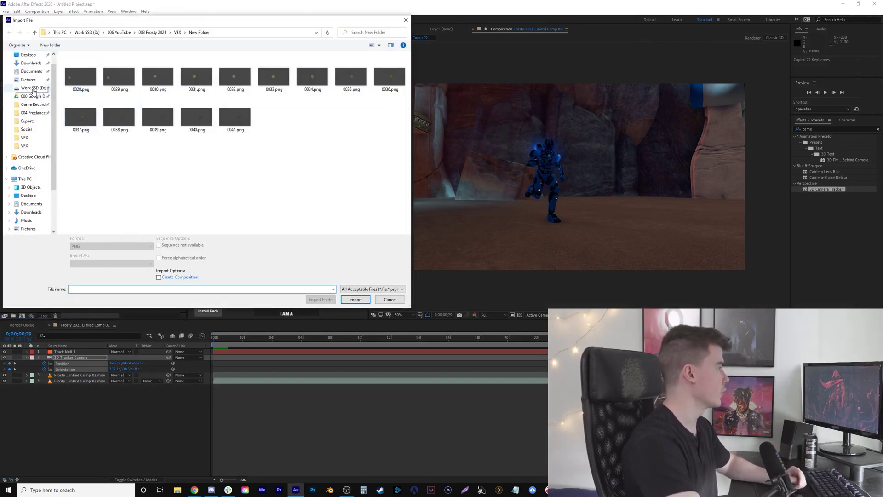
pyautogui.click(28, 69)
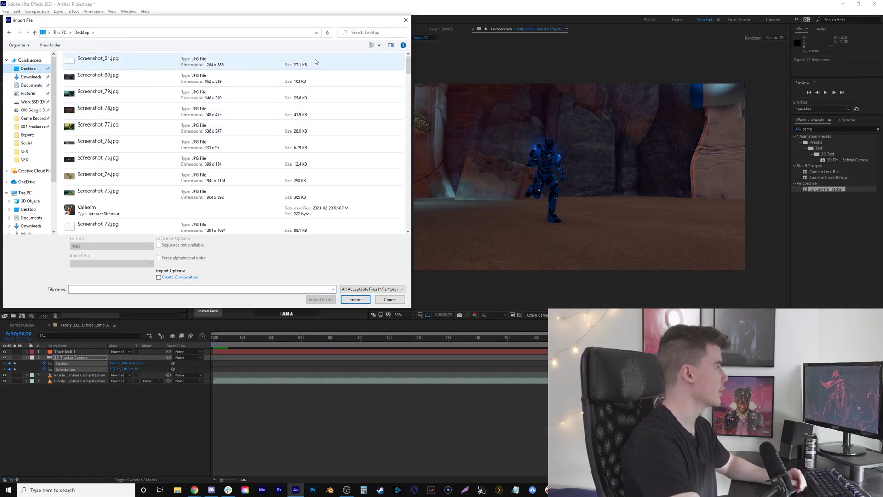
pyautogui.scroll(-5, 256, 129)
pyautogui.scroll(3, 253, 139)
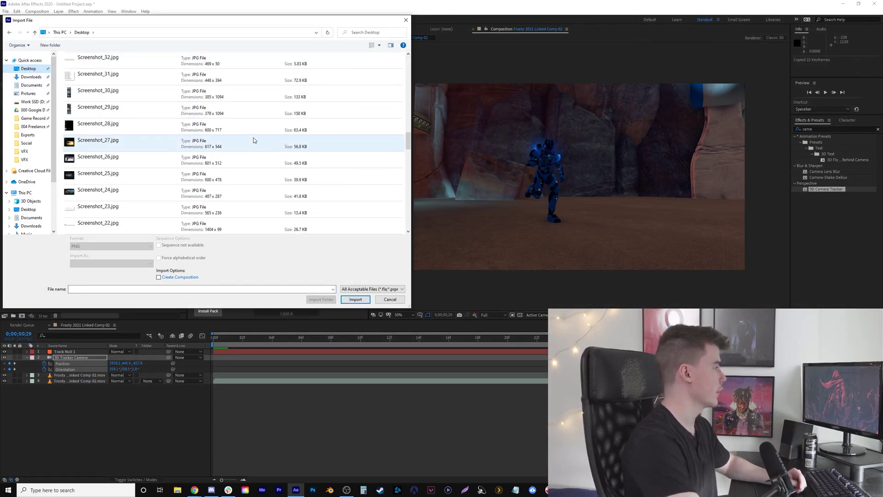
# Step: Switch the import file list to the details view
pyautogui.click(371, 45)
pyautogui.click(371, 45)
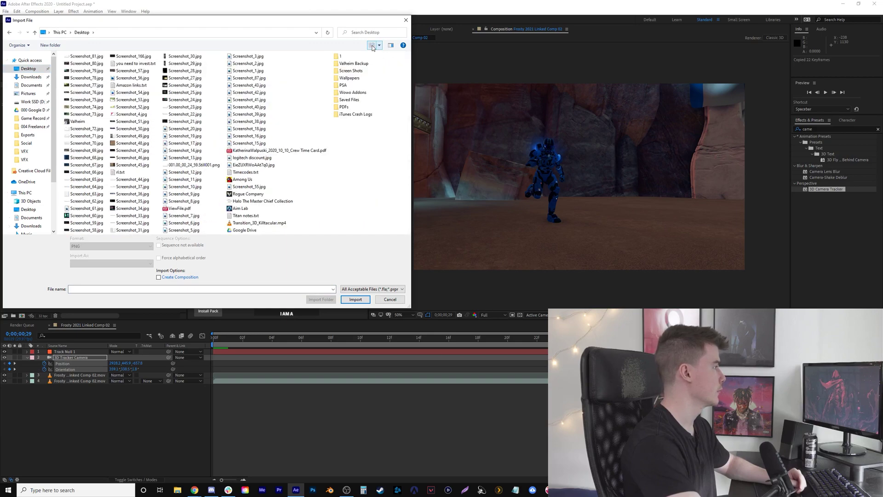
pyautogui.click(372, 45)
pyautogui.click(372, 46)
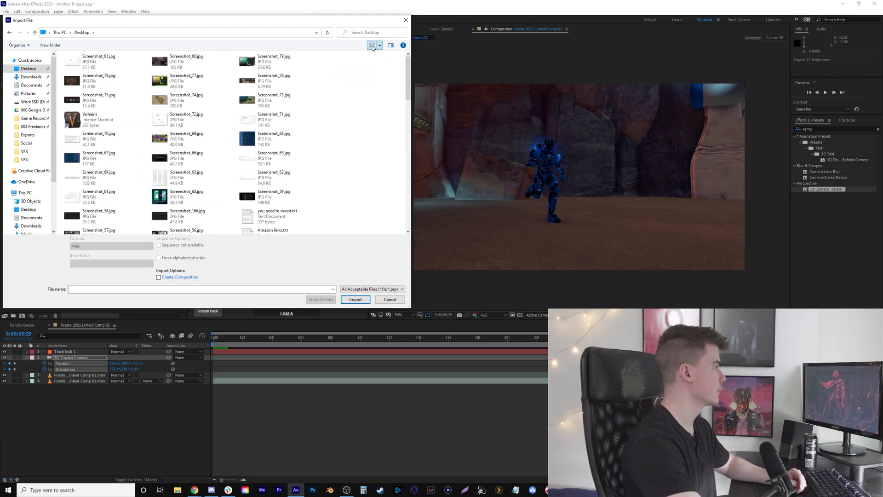
pyautogui.click(371, 45)
pyautogui.click(372, 45)
pyautogui.click(372, 45)
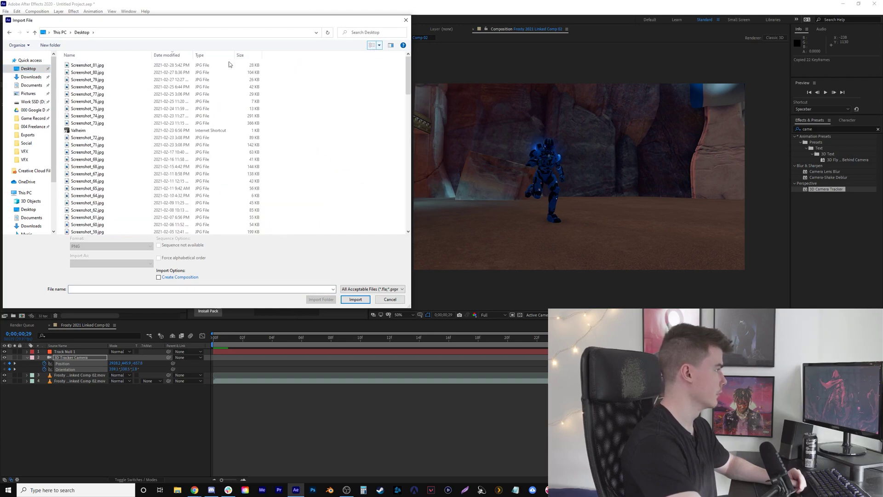
# Step: Import the frames in folder 1 as a PNG sequence starting from 0029.png and place it above the 3D Tracker Camera layer
pyautogui.click(88, 55)
pyautogui.doubleClick(79, 65)
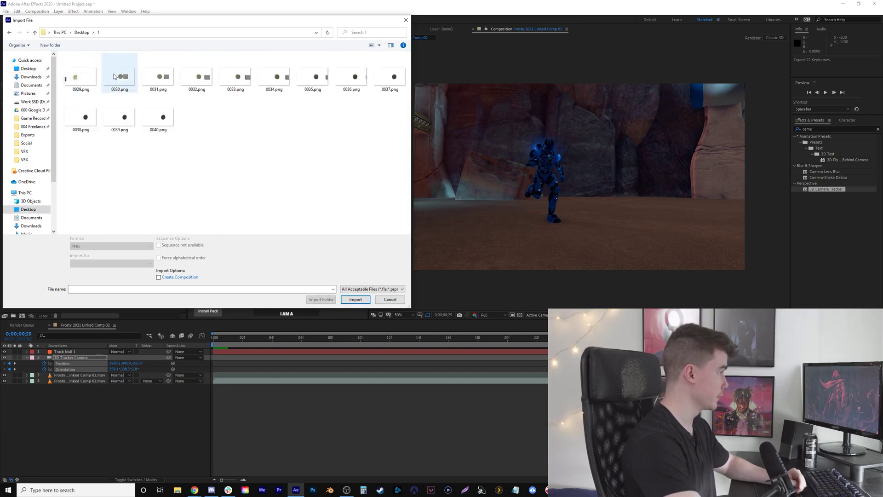
pyautogui.click(74, 73)
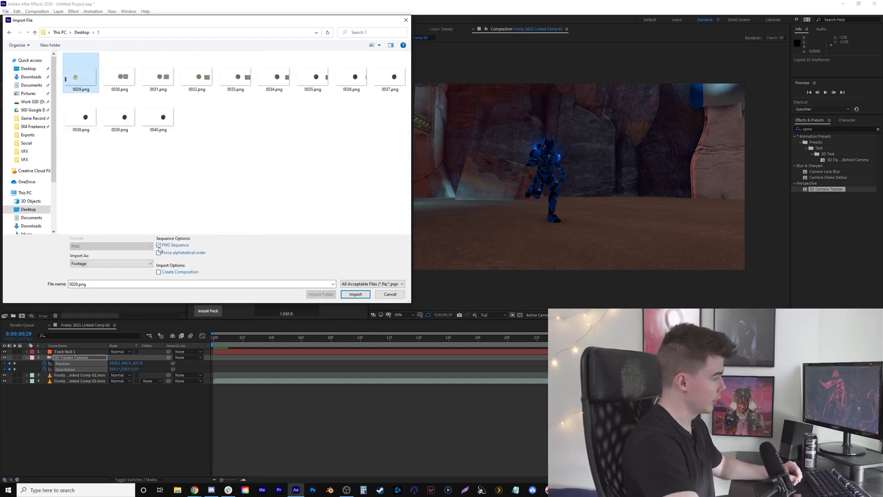
pyautogui.click(356, 294)
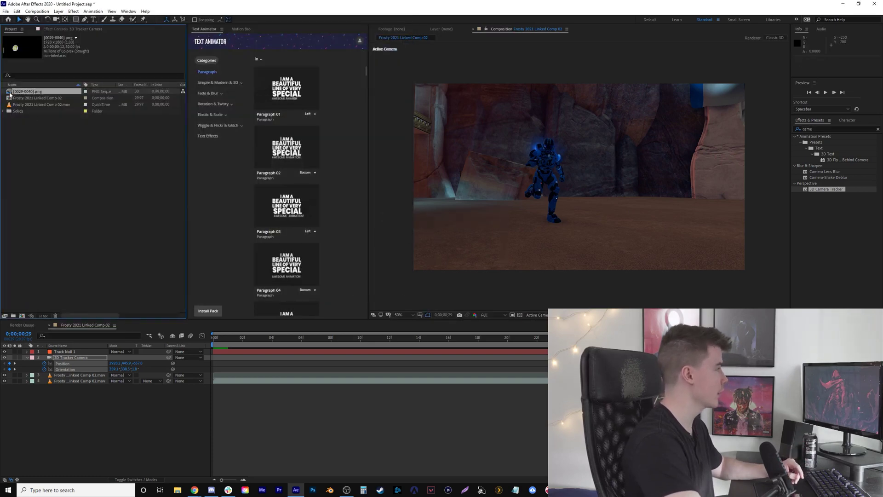
pyautogui.moveTo(408, 345); pyautogui.dragTo(672, 364)
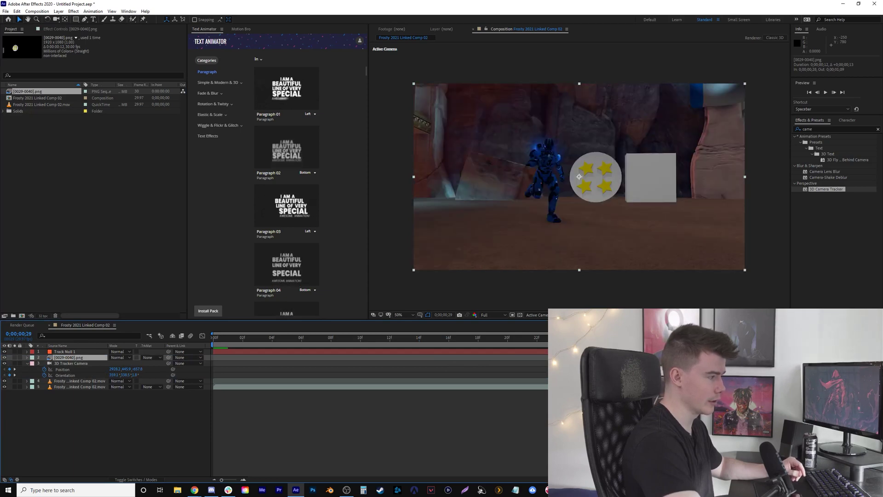
# Step: Set the work area to start at 0;00;00;24 and preview the medal sequence over the game footage
pyautogui.press('space')
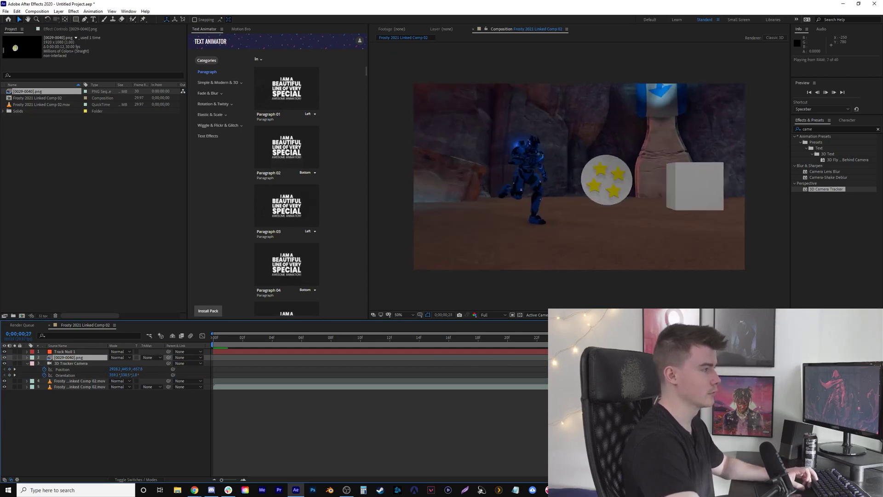
pyautogui.click(212, 336)
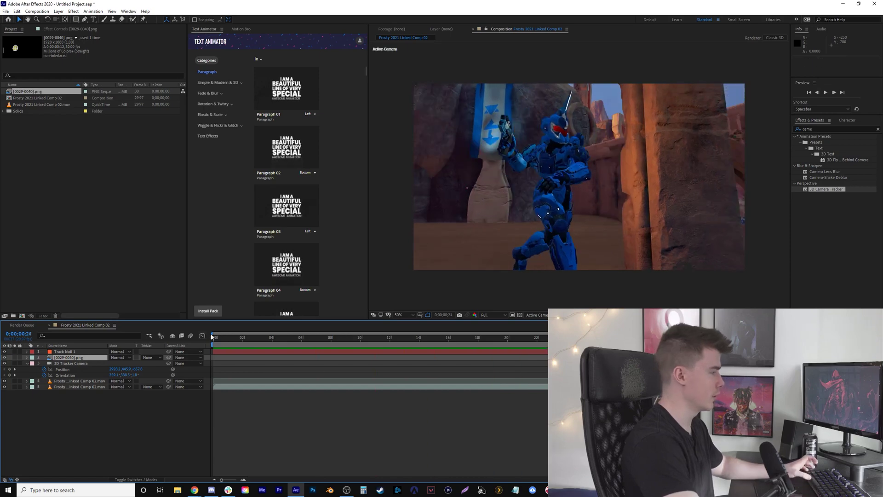
pyautogui.press('b')
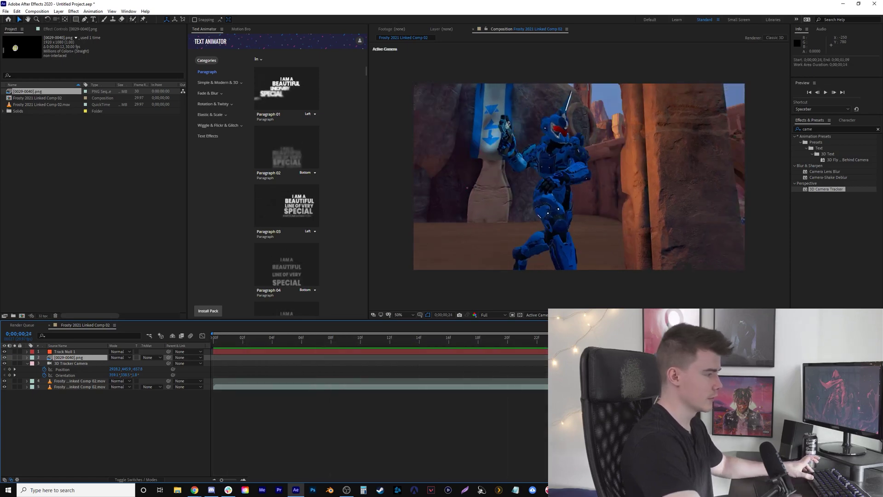
pyautogui.press('space')
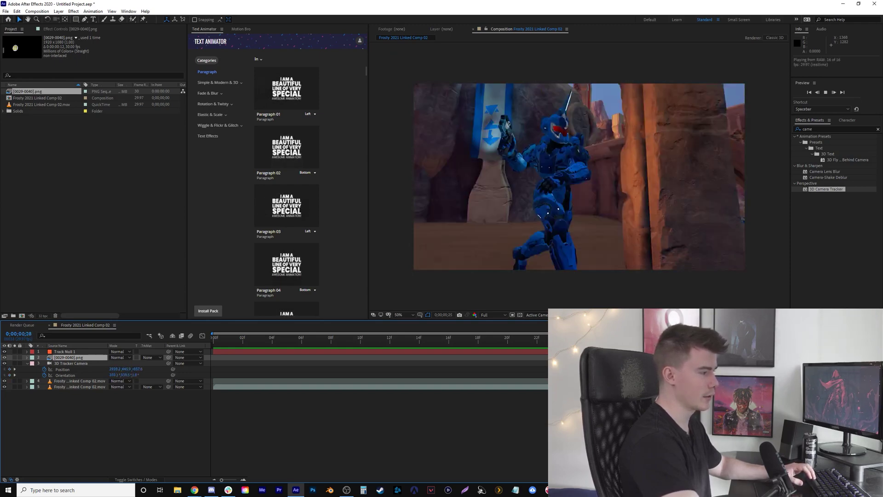
# Step: Shift the [0029-0040].png layer one frame later and play back the work area to check its alignment
pyautogui.press('space')
pyautogui.hotkey('alt', 'pagedown')
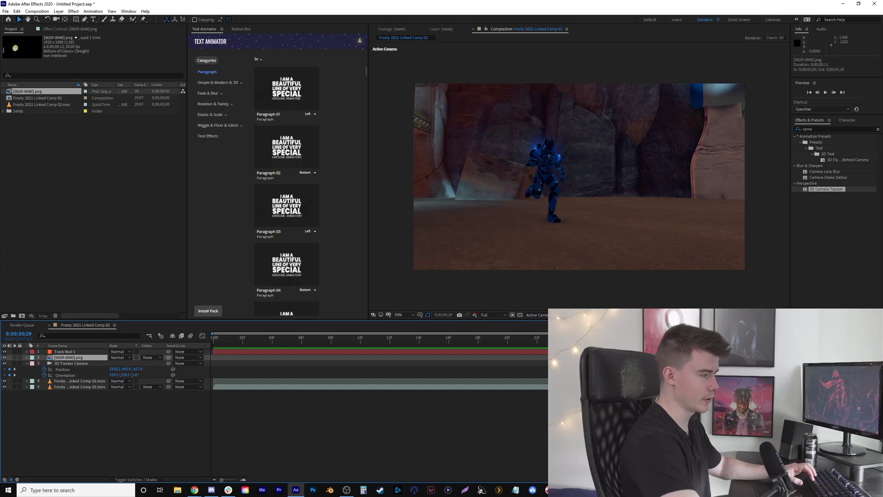
pyautogui.press('space')
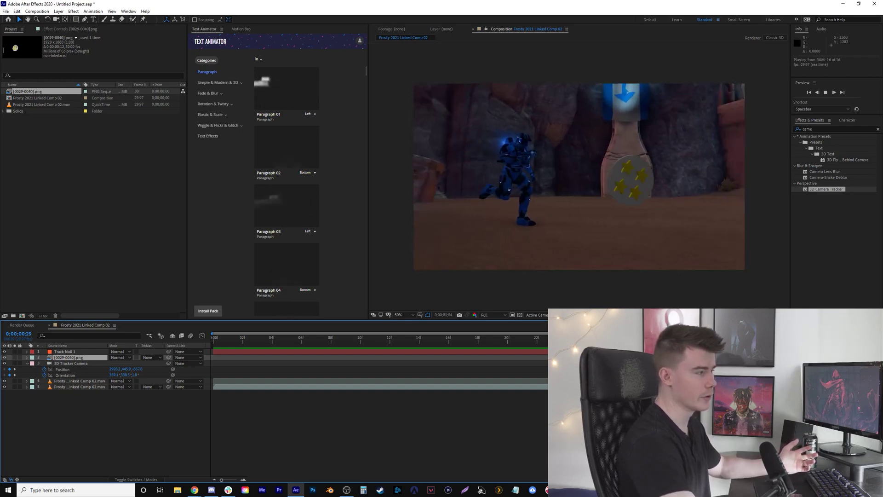
pyautogui.press('space')
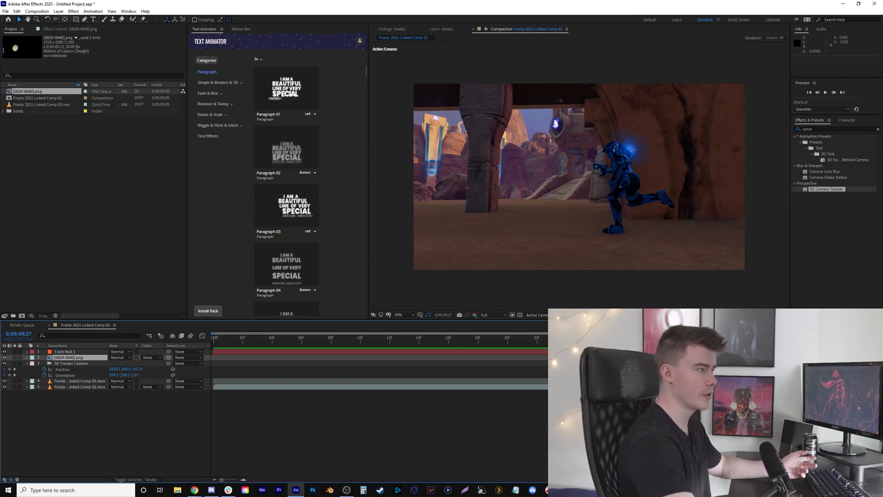
# Step: Review how the medal tracks with the game footage, using repeated playback and frame-by-frame stepping
pyautogui.press('space')
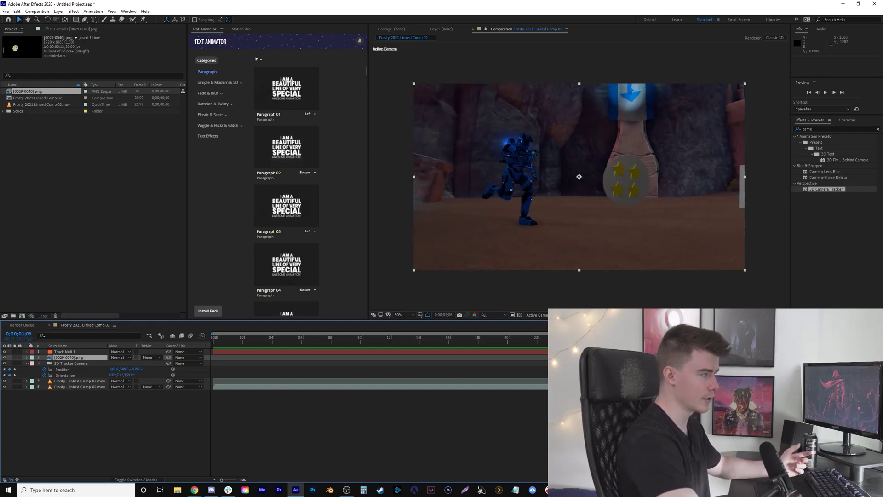
pyautogui.press('space')
pyautogui.press('space')
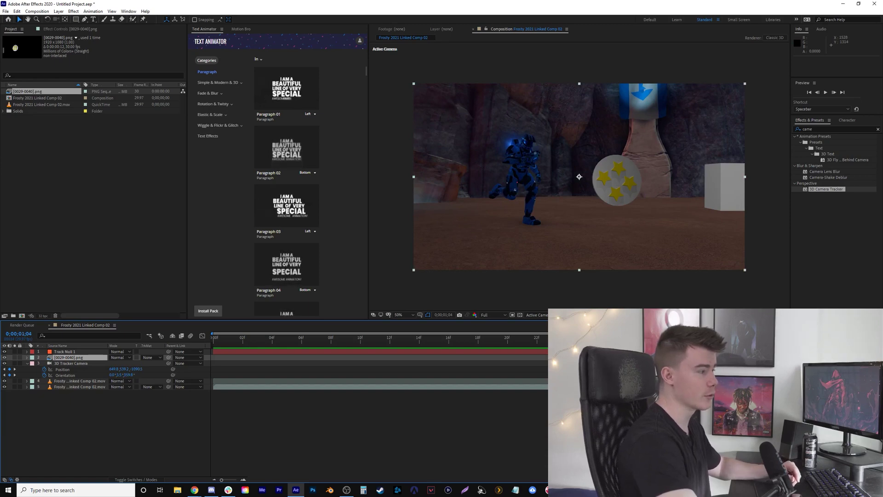
pyautogui.press('space')
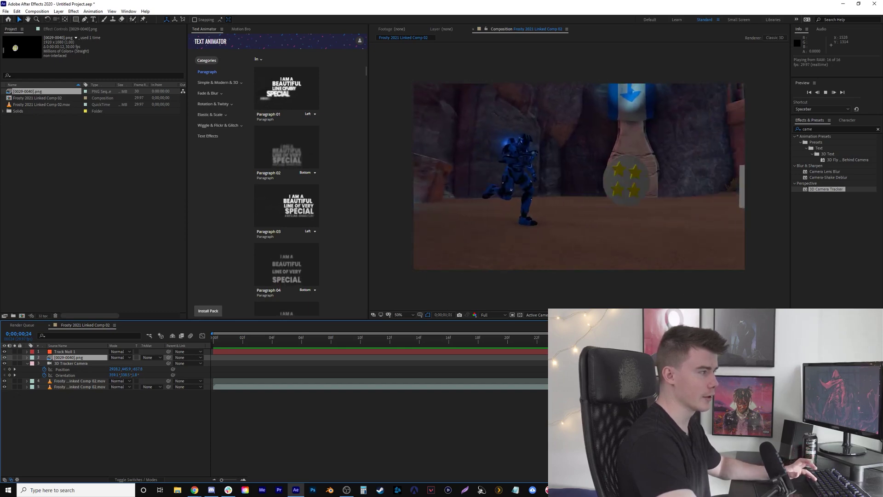
pyautogui.press('space')
pyautogui.press('pagedown')
pyautogui.press('pagedown')
pyautogui.press('pagedown')
pyautogui.press('pagedown')
pyautogui.press('pagedown')
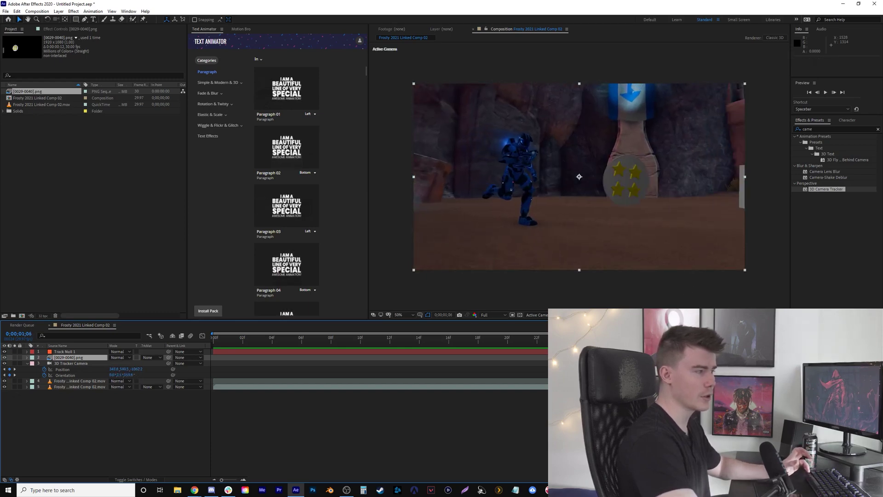
pyautogui.press('pagedown')
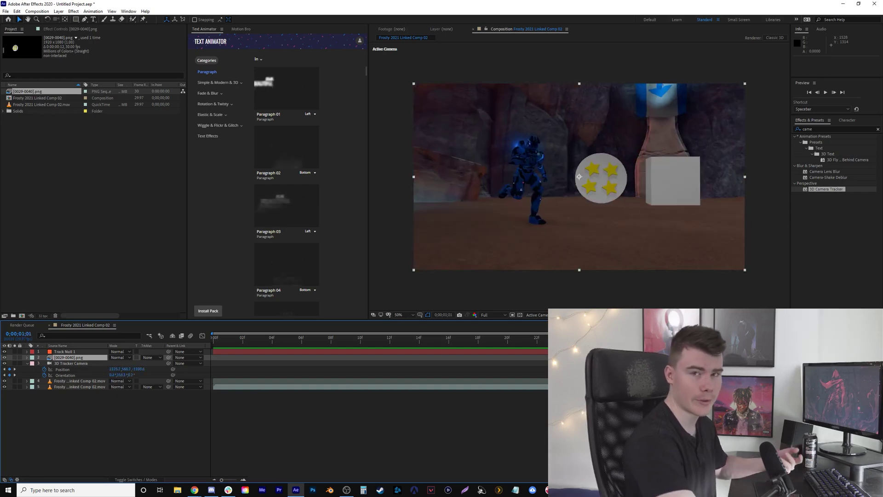
pyautogui.press('space')
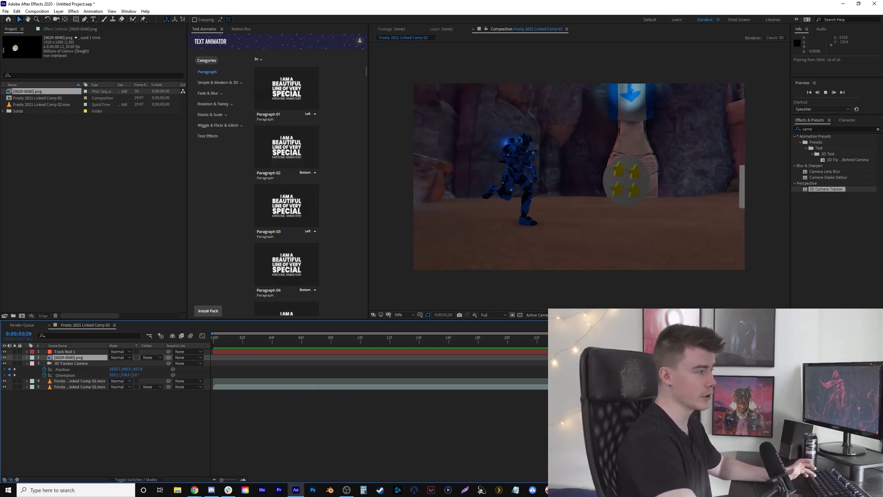